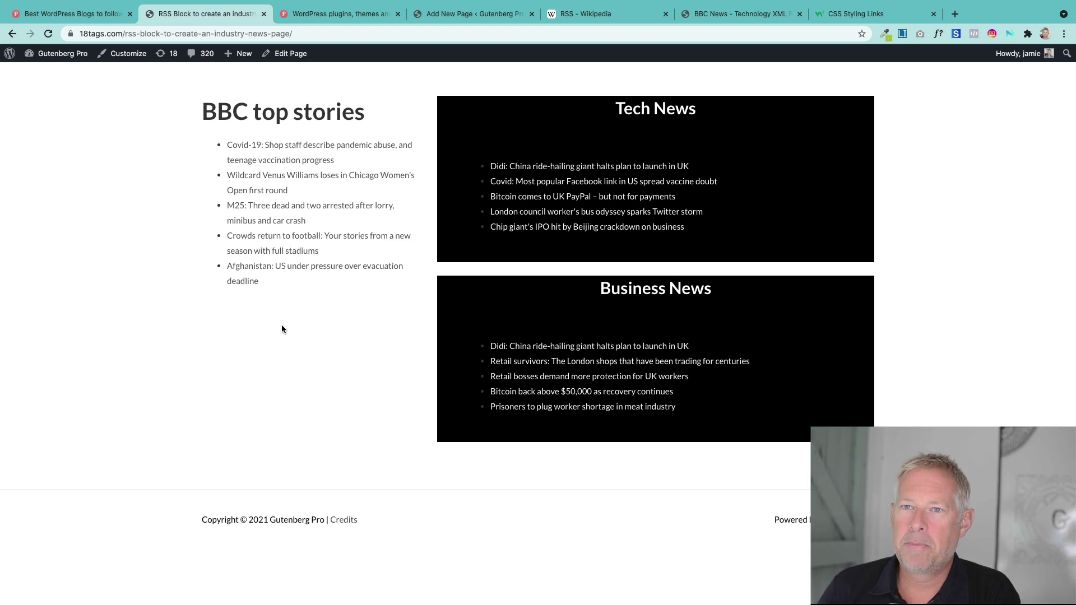
Scroll through the example page of WordPress blog feeds.
left_click(67, 13)
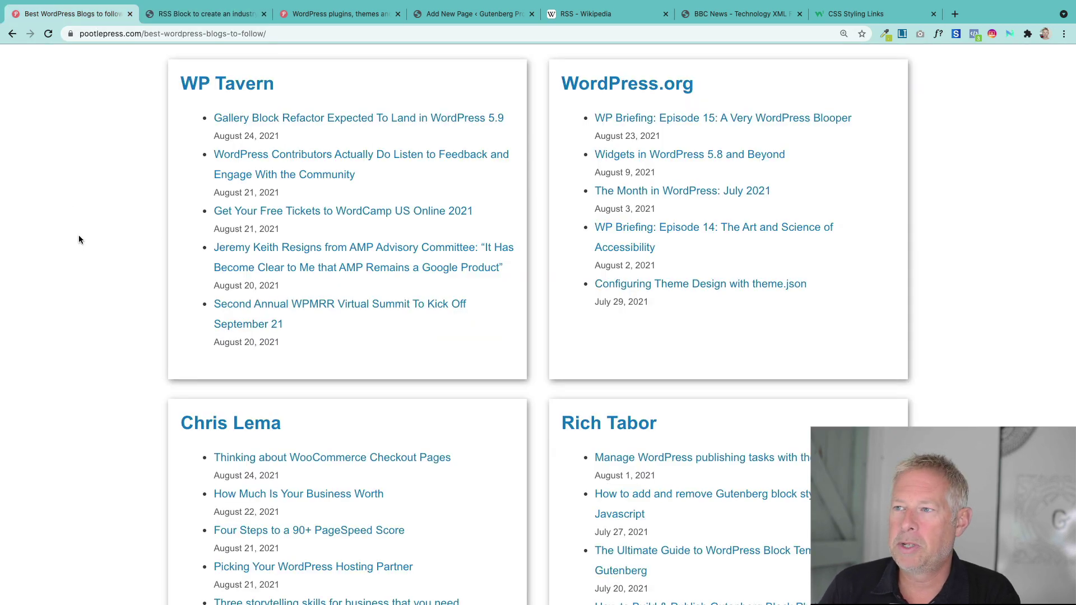
scroll(91, 274, "down", 10)
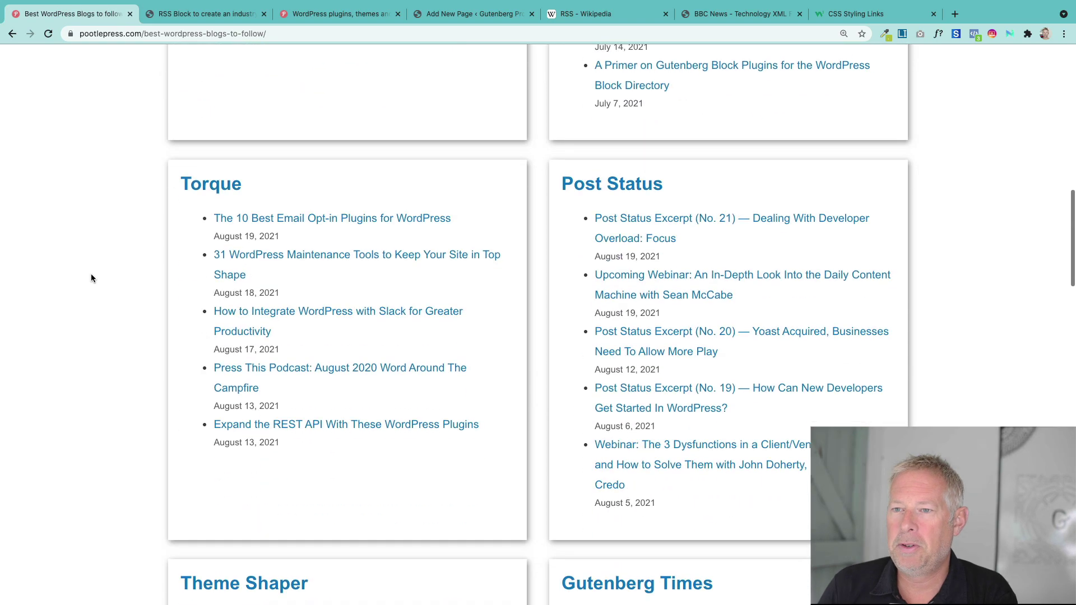
scroll(91, 279, "down", 9)
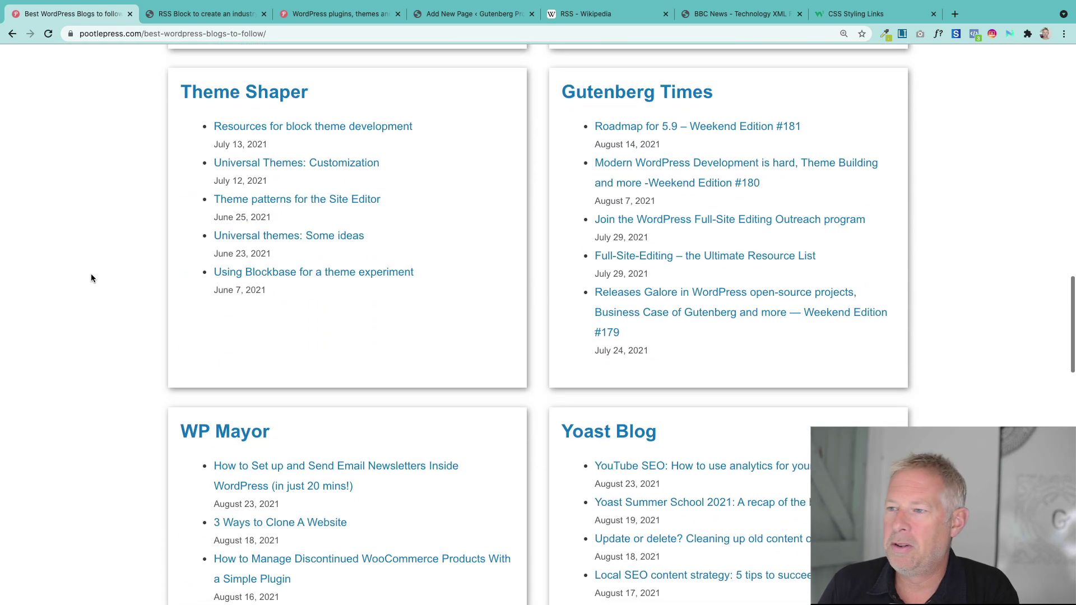
scroll(92, 278, "down", 9)
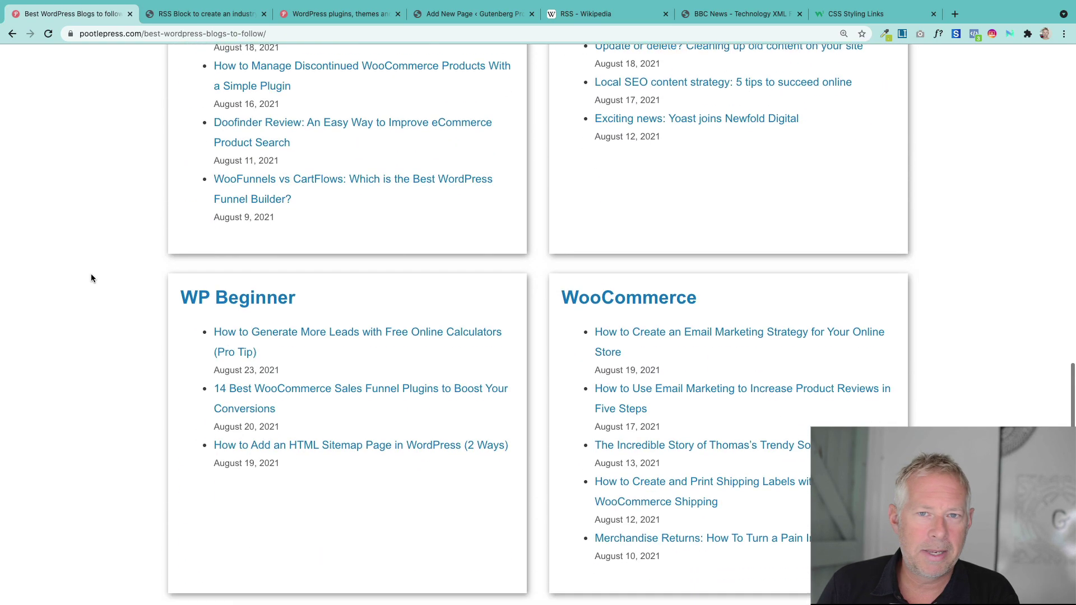
scroll(91, 278, "down", 6)
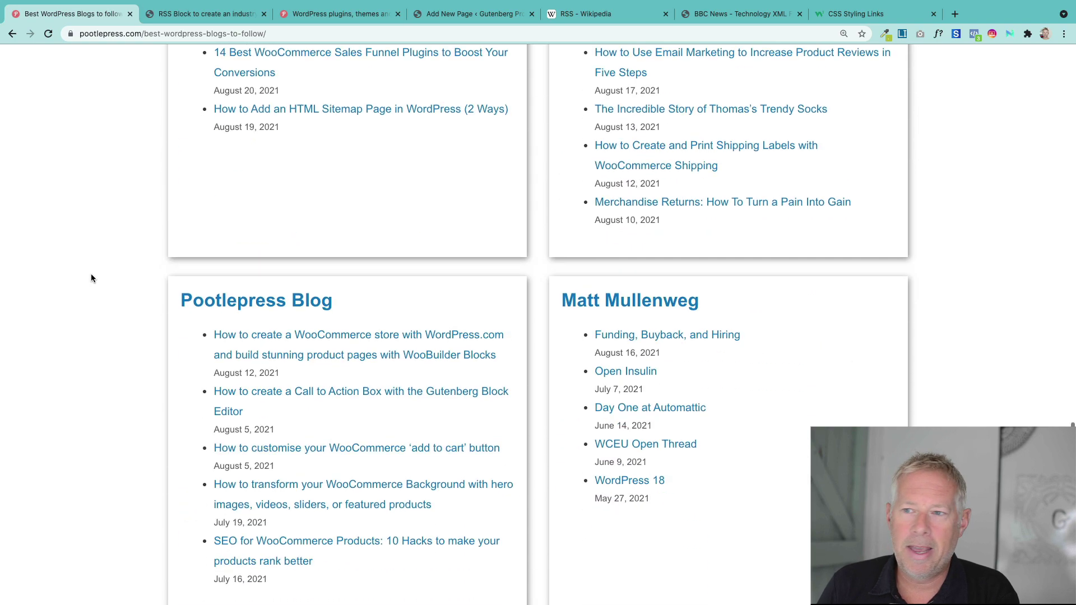
scroll(92, 279, "up", 20)
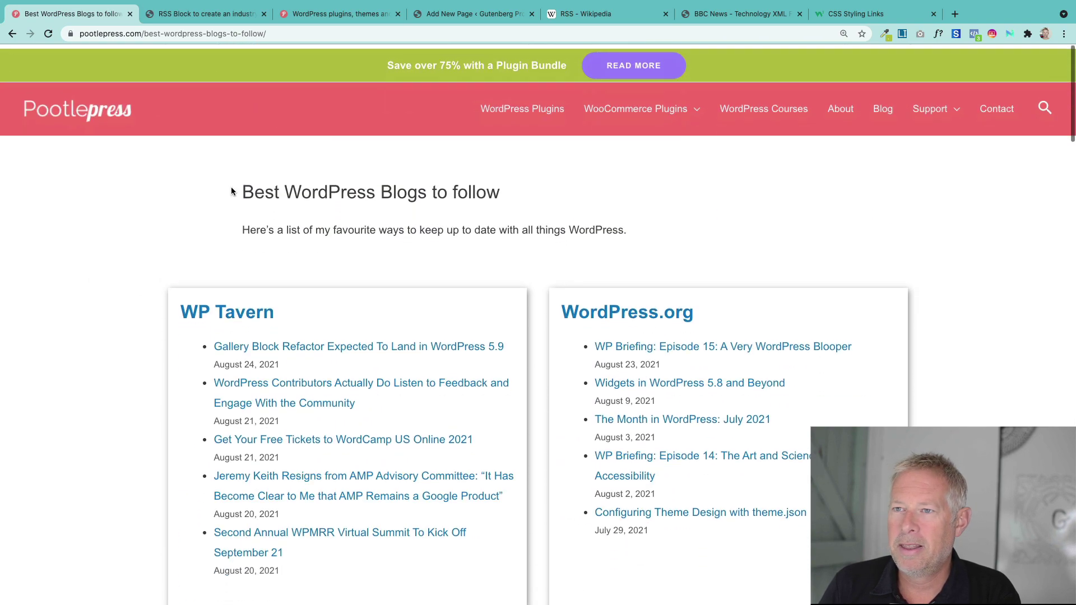
Return to the BBC industry news page, then switch to the Wikipedia RSS article.
mouse_move(245, 17)
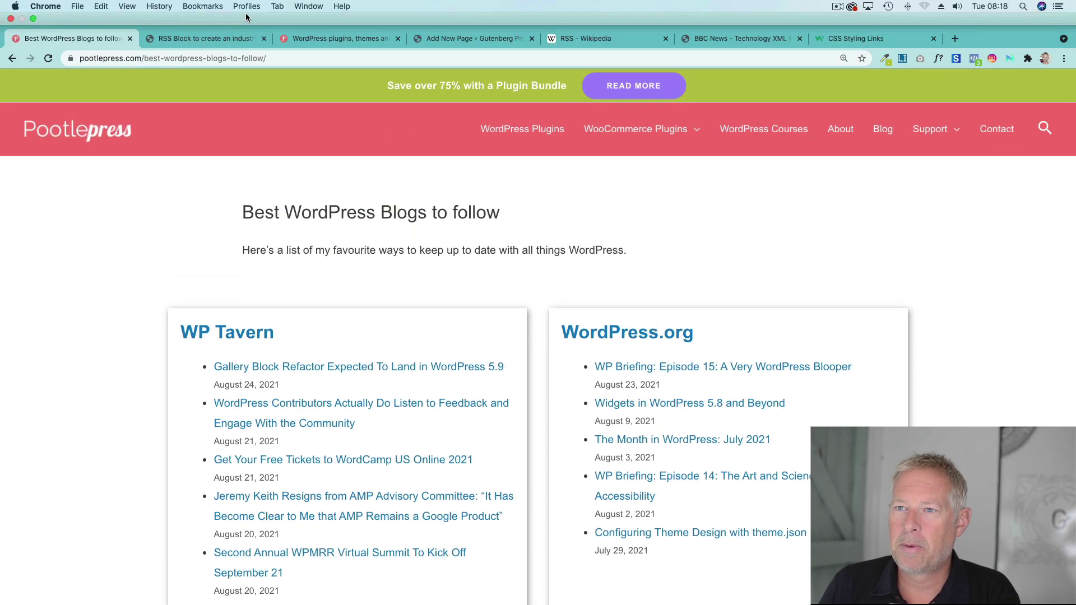
left_click(191, 41)
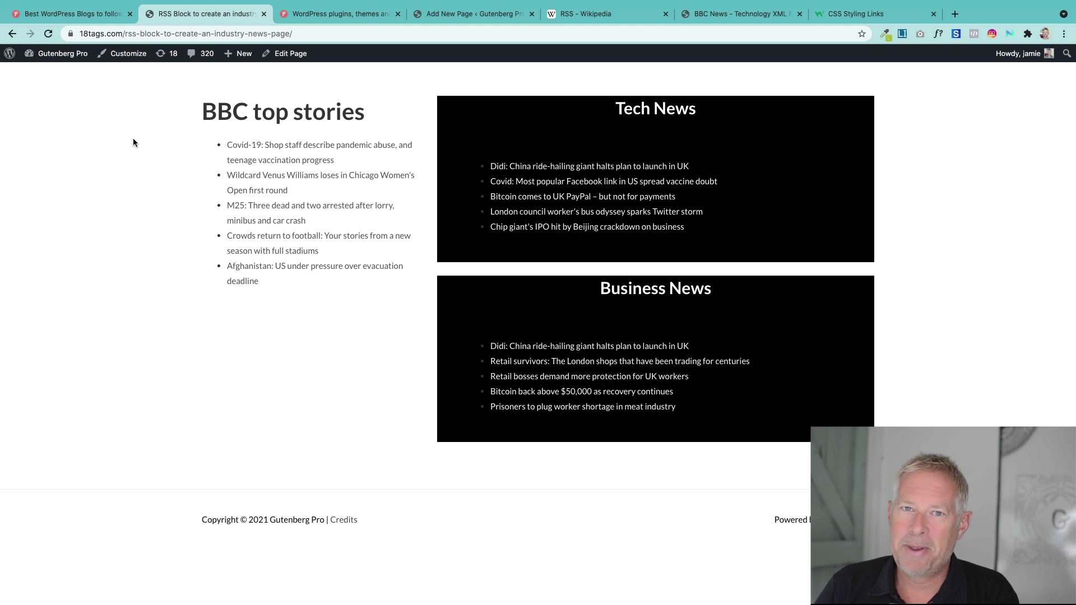
key("super+5")
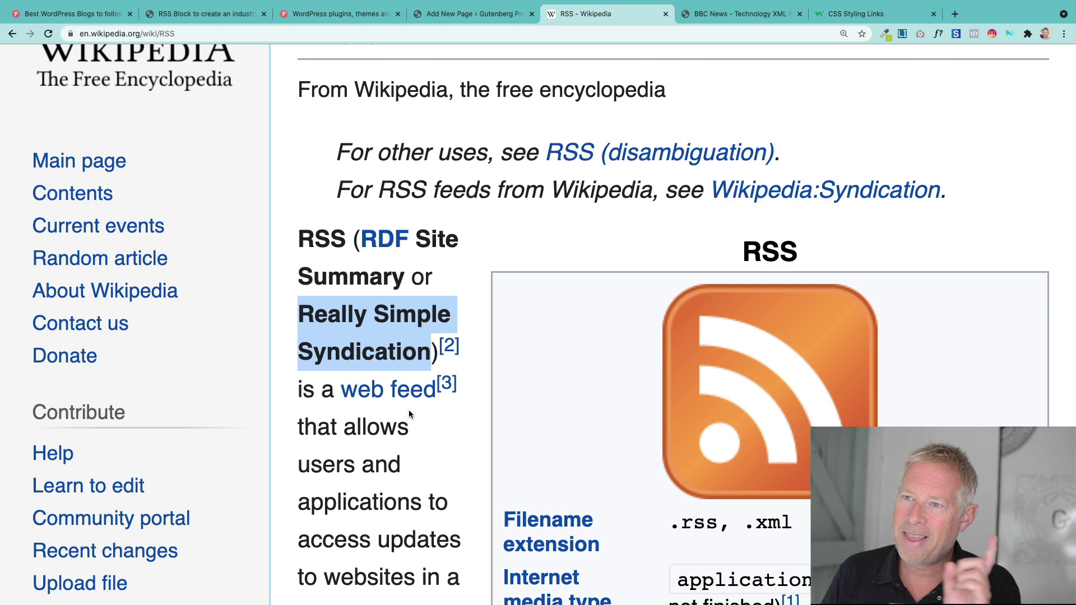
Append 'feed' to the Pootlepress address to view its raw XML, then return to Wikipedia.
left_click(350, 18)
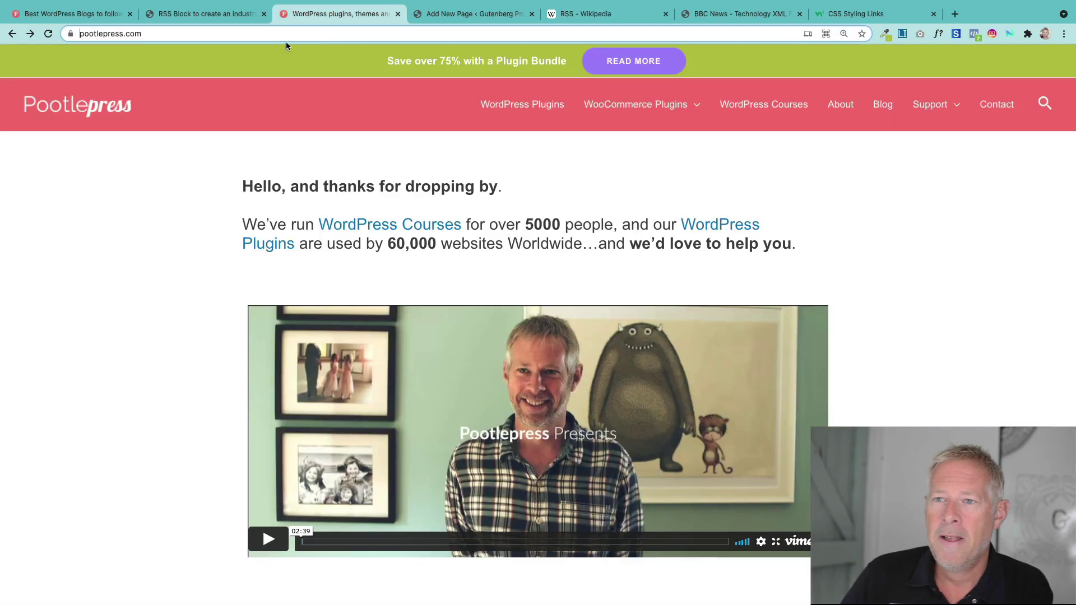
left_click(252, 33)
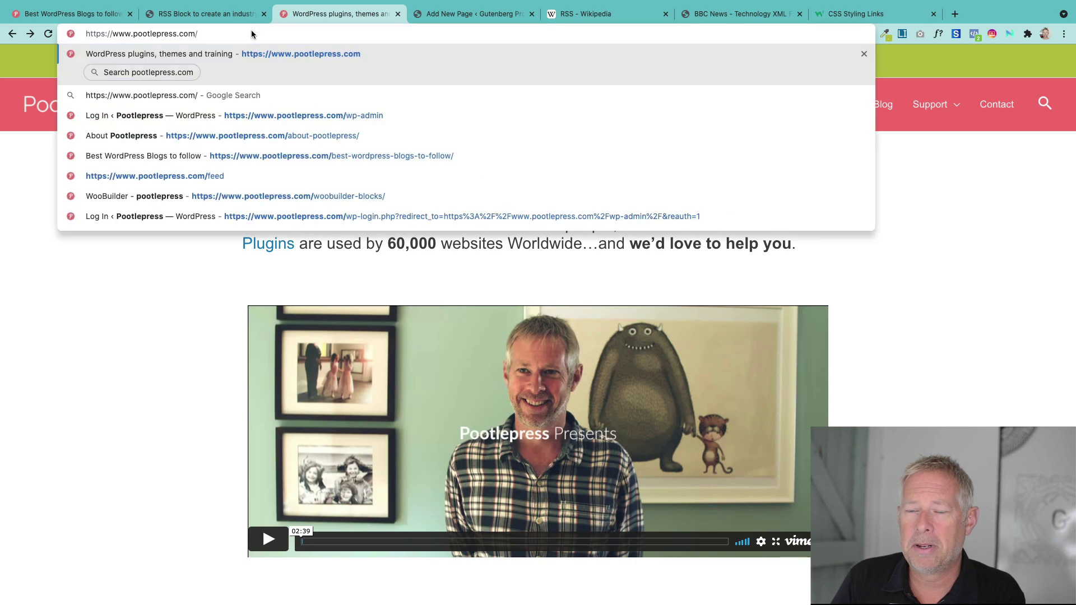
type("feed")
key("Return")
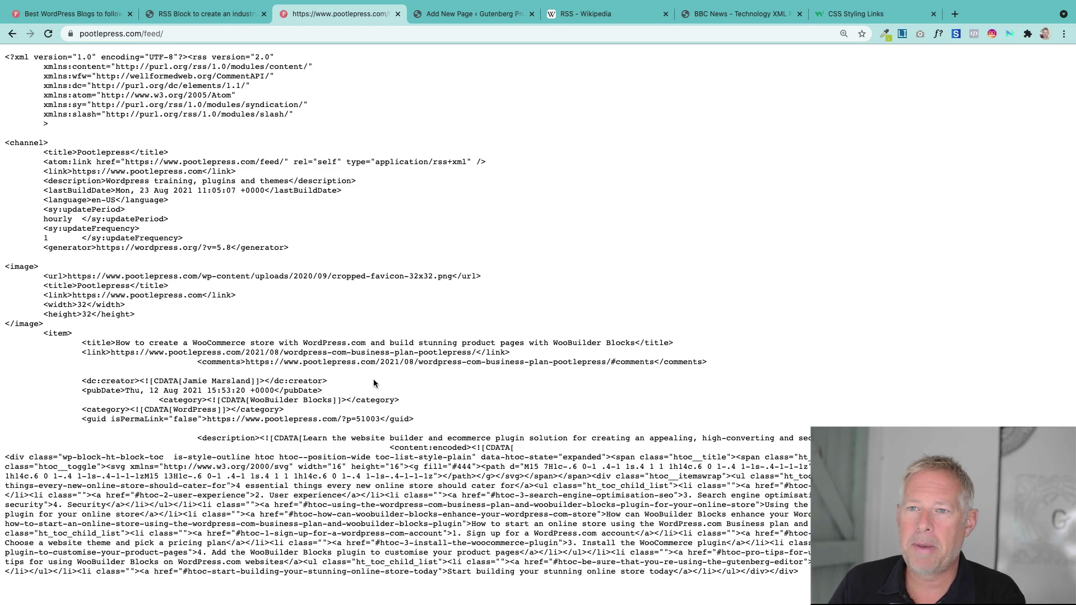
scroll(373, 381, "down", 10)
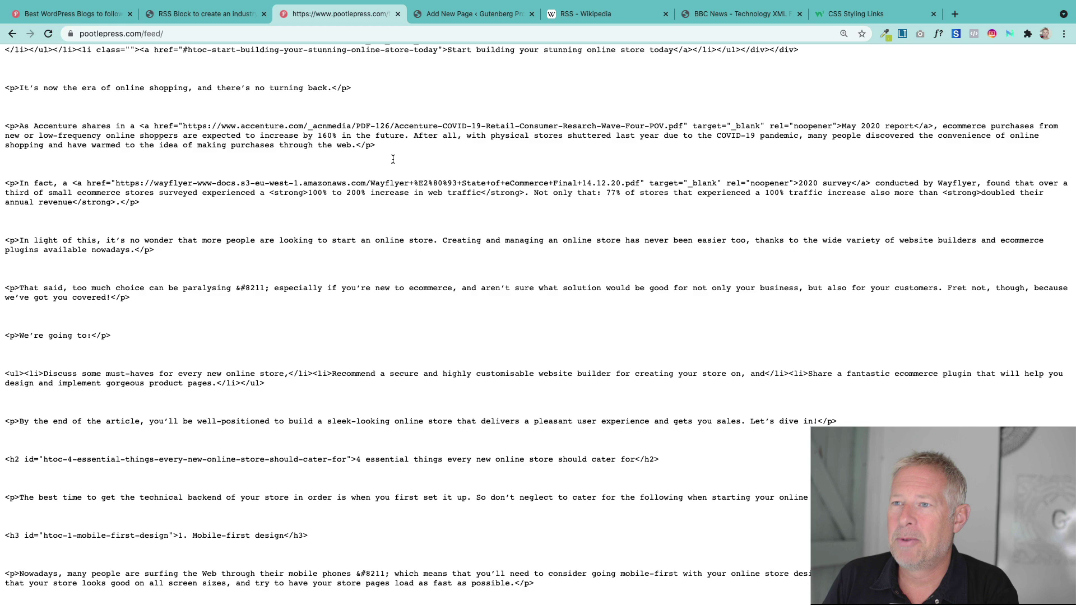
key("ctrl+Tab")
key("ctrl+Tab")
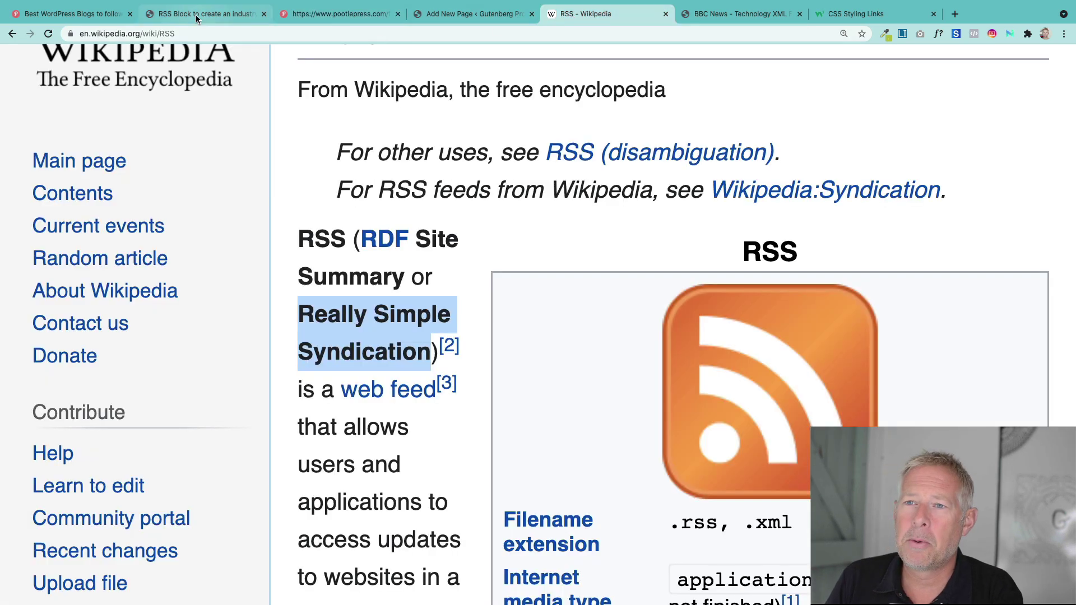
Go back from the BBC Technology feed to the BBC news feeds list, zoom it, then return to the industry news page.
left_click(196, 14)
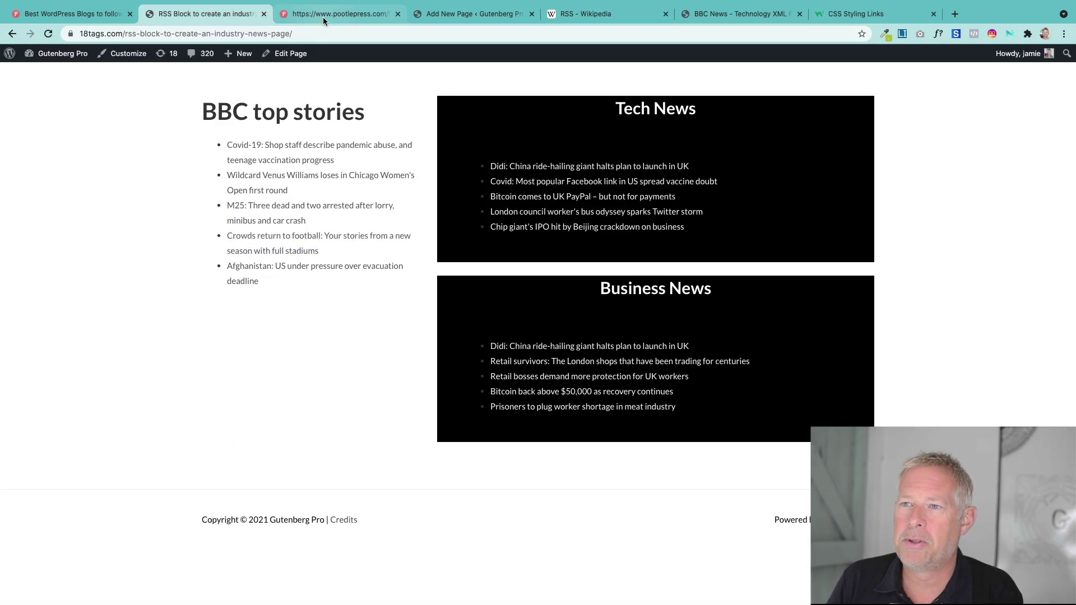
key("ctrl+6")
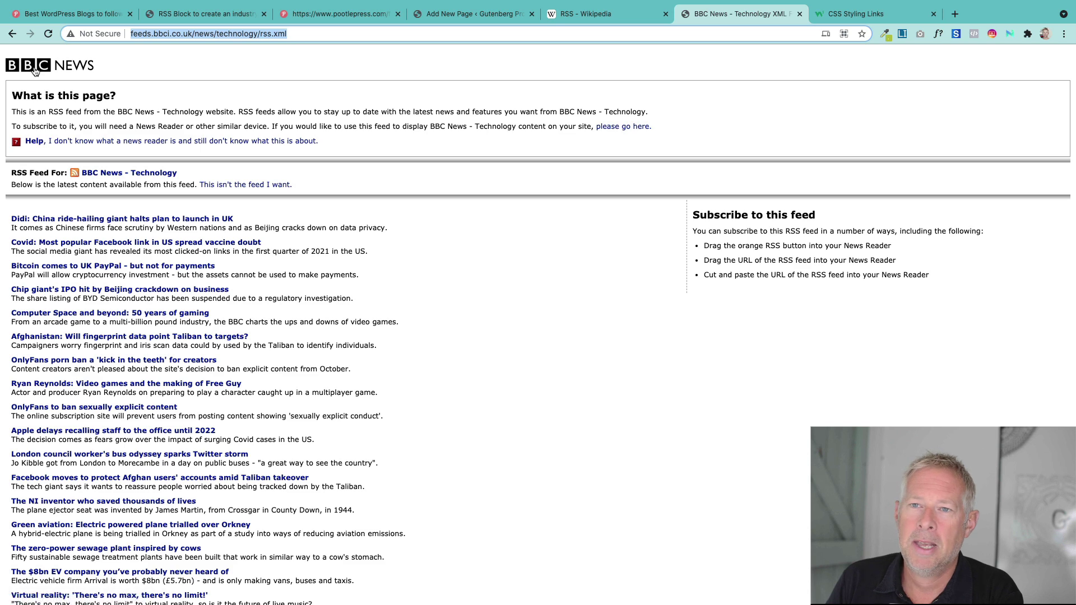
left_click(12, 33)
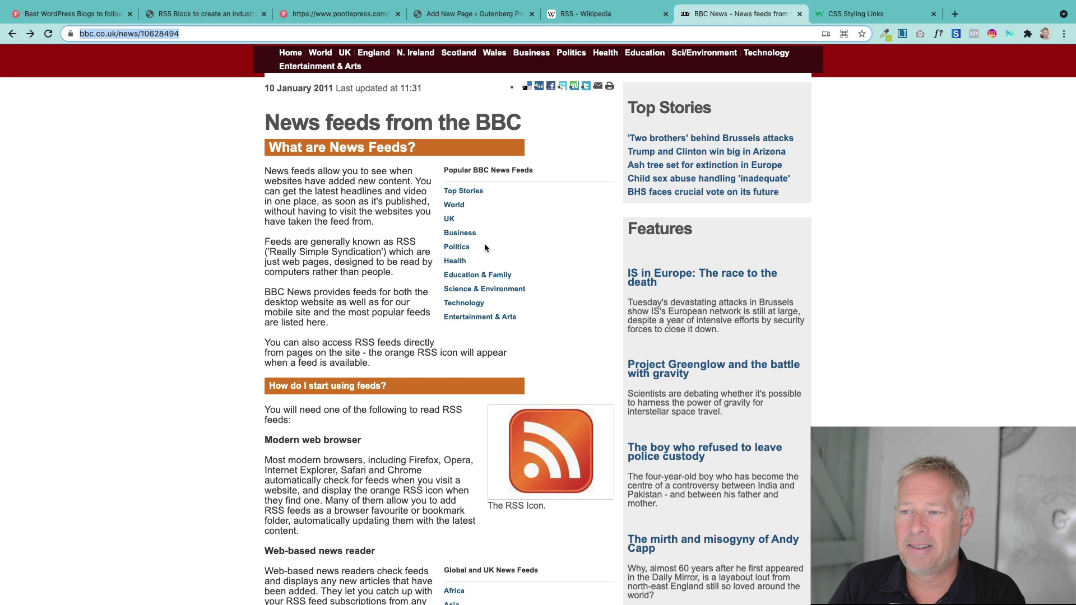
key("super+equal")
key("super+equal")
key("super+equal")
key("super+equal")
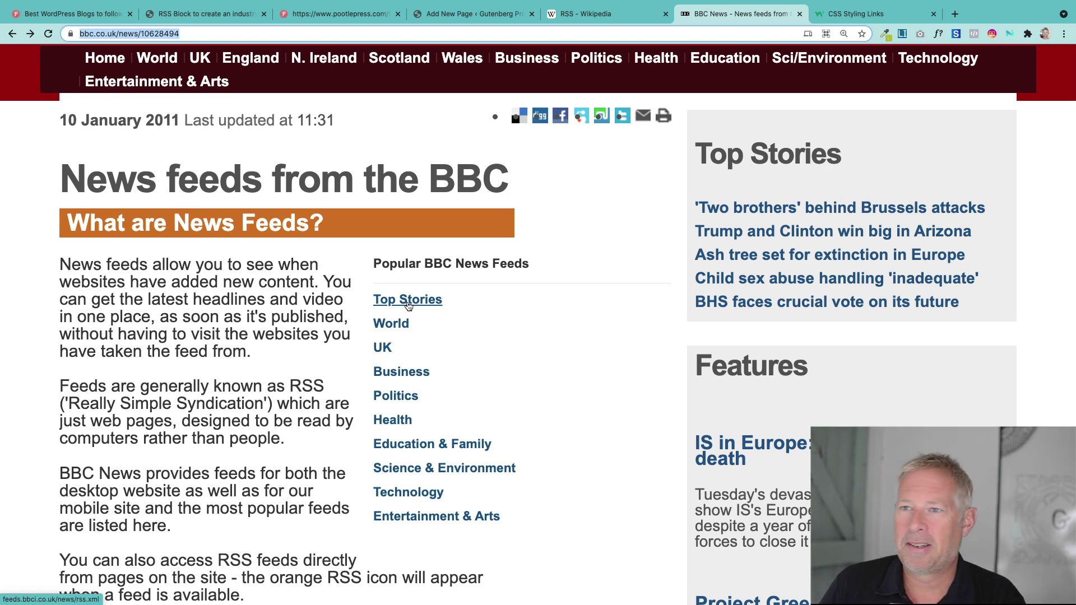
left_click(225, 19)
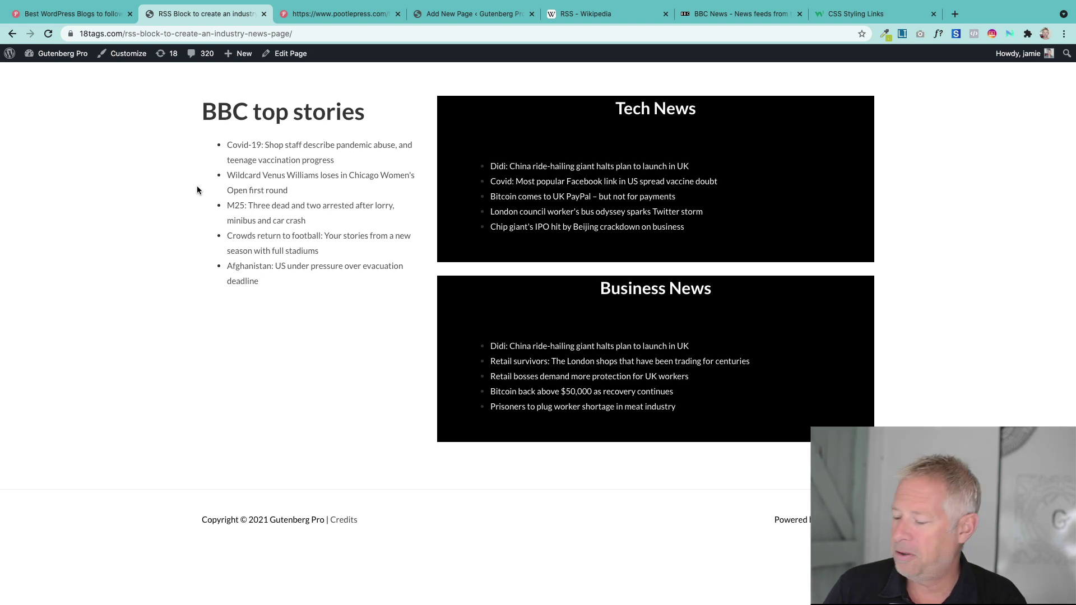
Scroll through 'Best WordPress Blogs to follow' to review the WP Tavern and WordPress.org feeds.
left_click(95, 17)
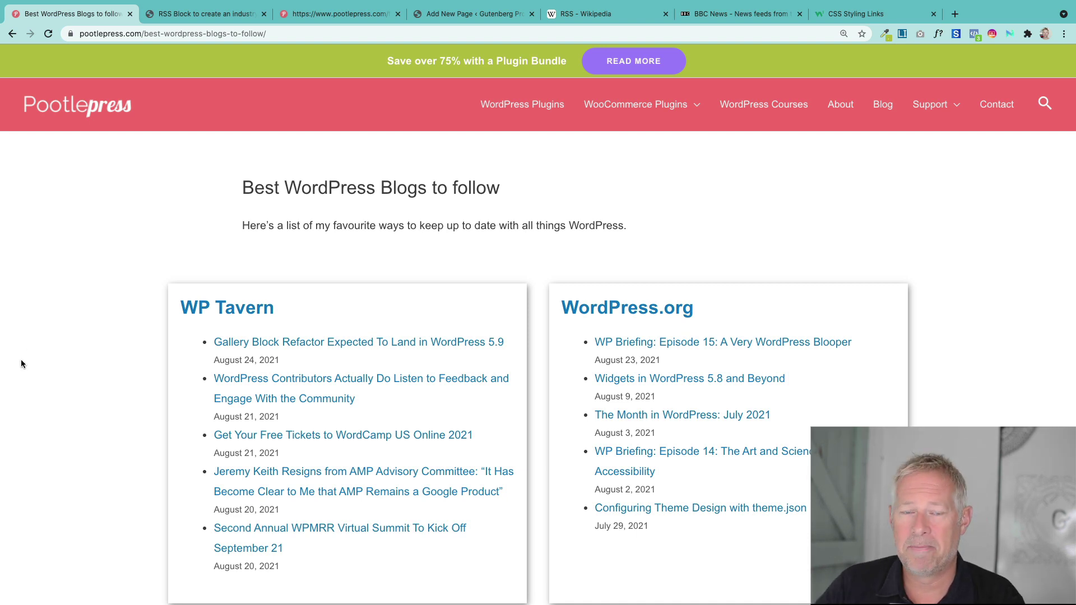
scroll(56, 388, "down", 3)
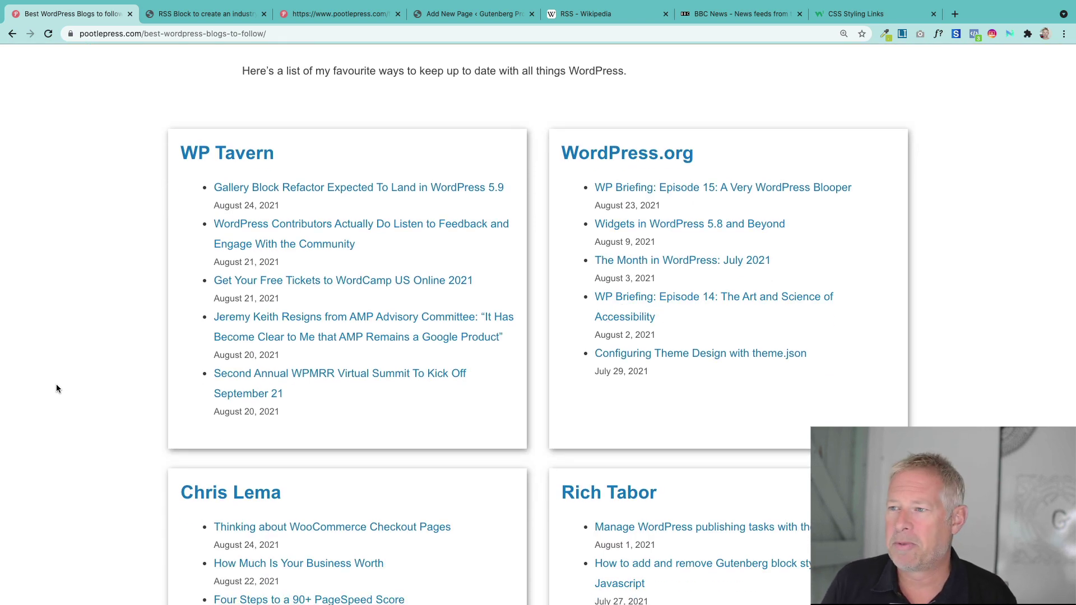
scroll(120, 436, "down", 2)
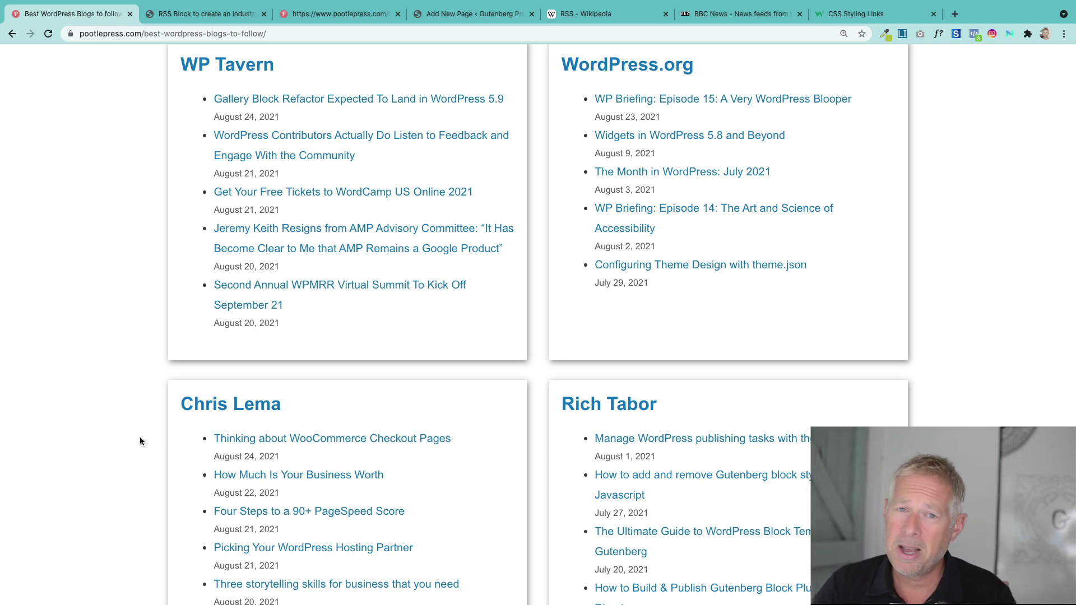
scroll(140, 441, "down", 12)
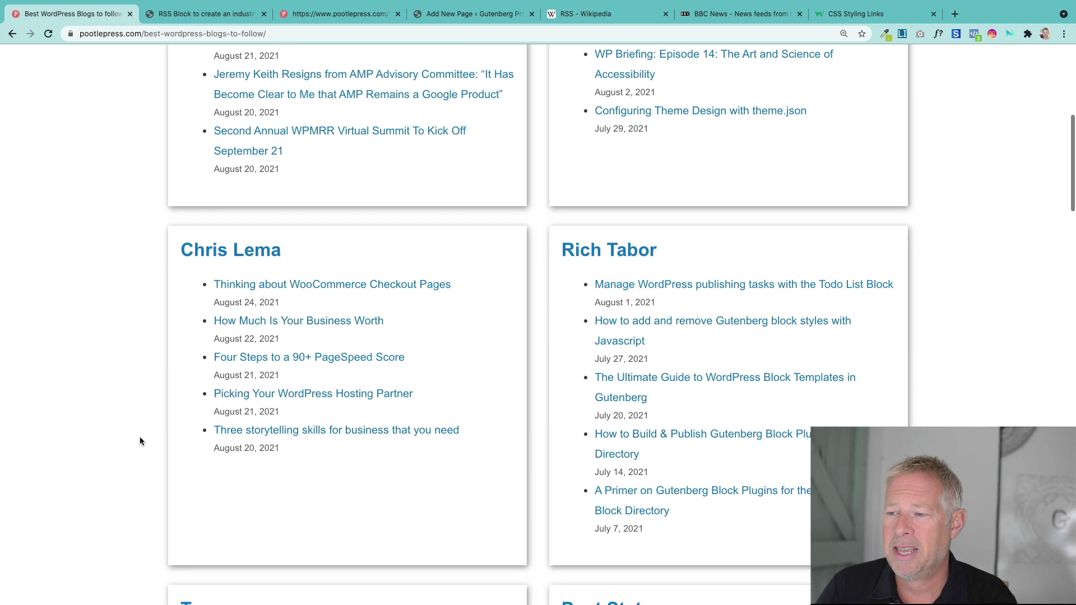
scroll(140, 441, "down", 15)
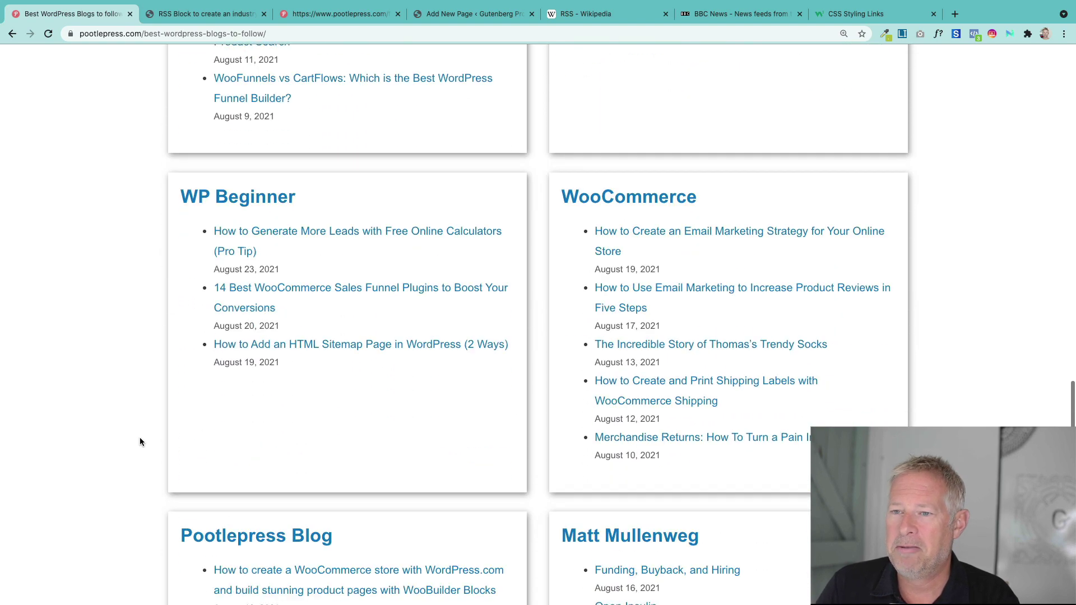
scroll(140, 441, "down", 3)
scroll(139, 441, "down", 4)
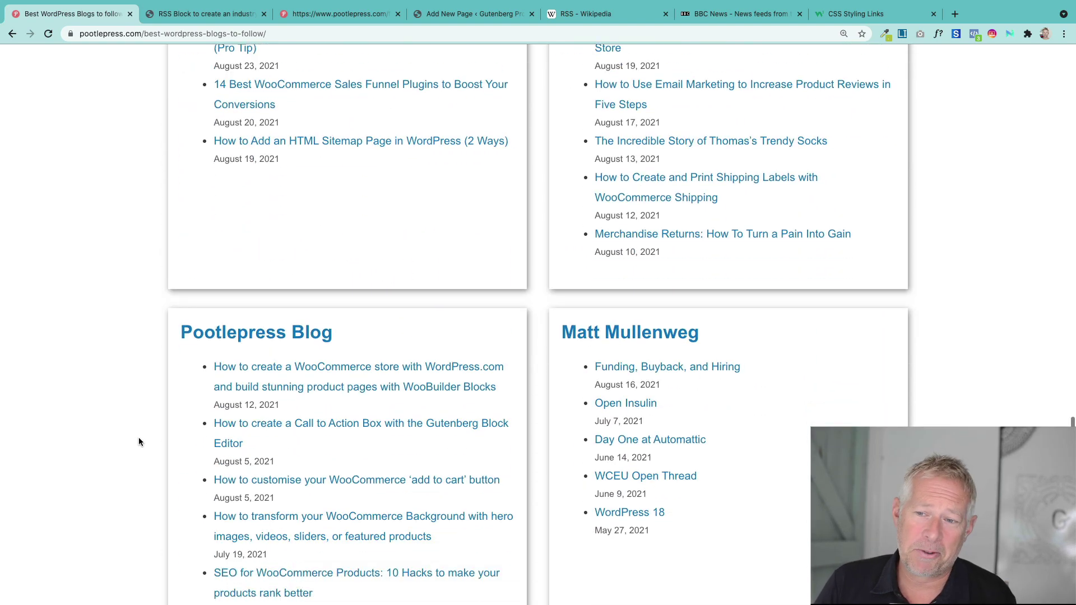
scroll(139, 442, "down", 10)
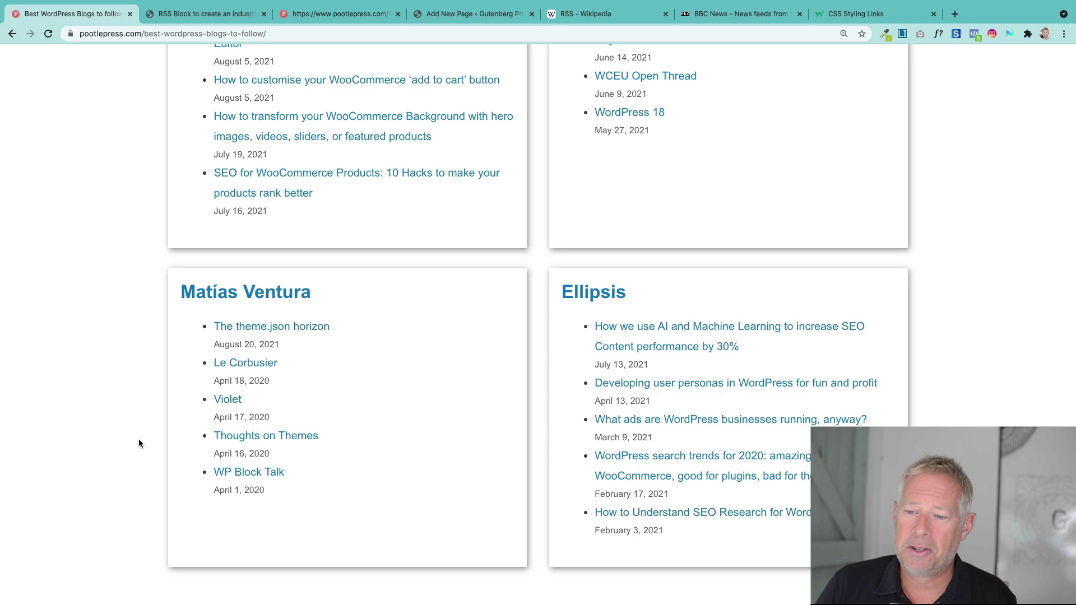
scroll(139, 443, "down", 3)
scroll(139, 443, "up", 10)
scroll(139, 443, "up", 15)
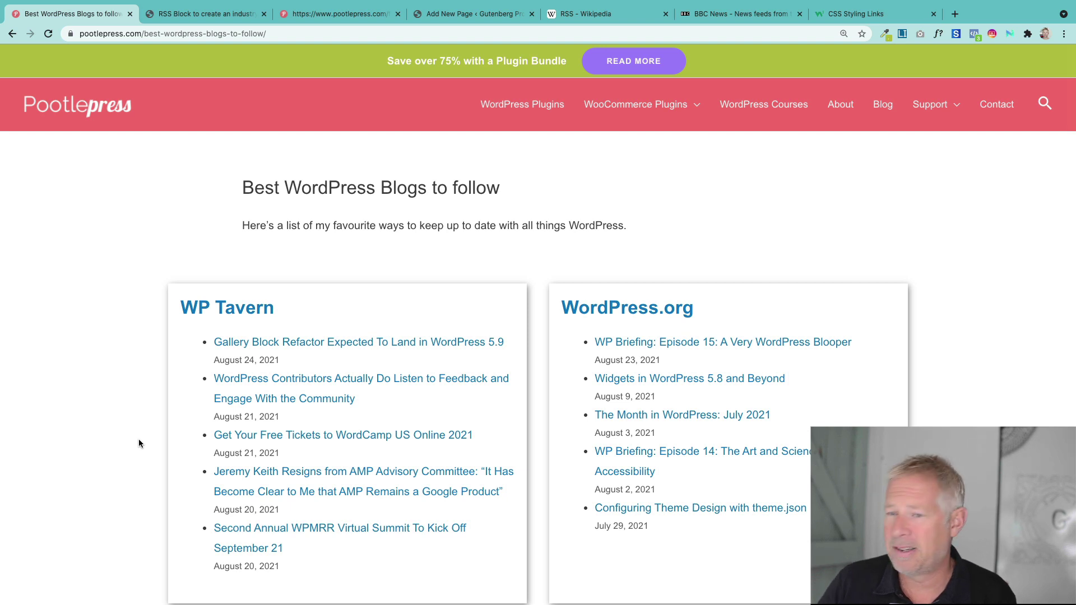
Select words in the draft's heading and open the live RSS industry news page for editing.
left_click(442, 15)
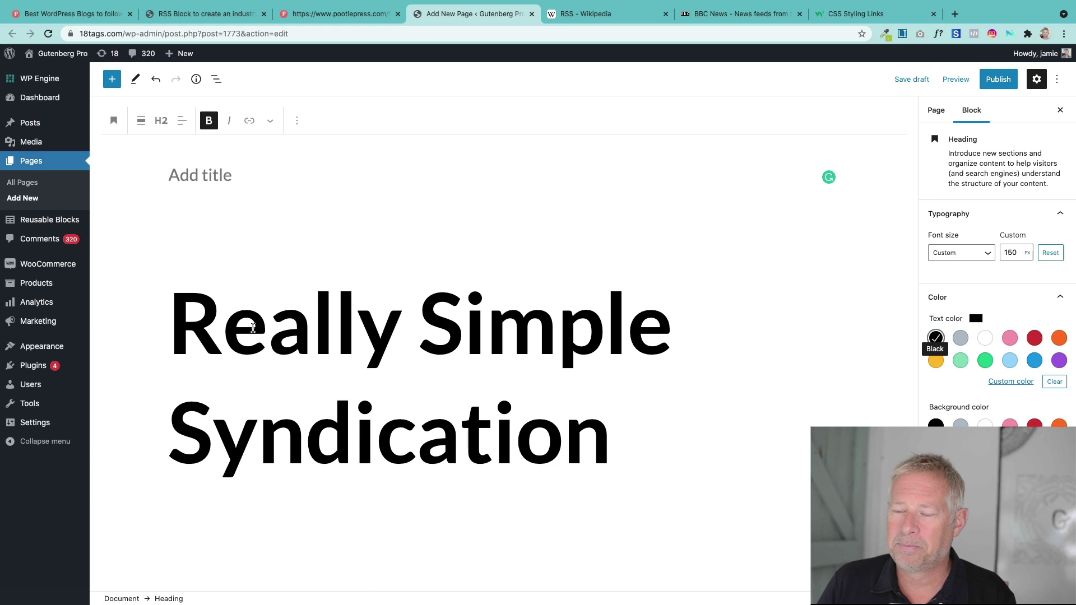
double_click(253, 328)
double_click(334, 402)
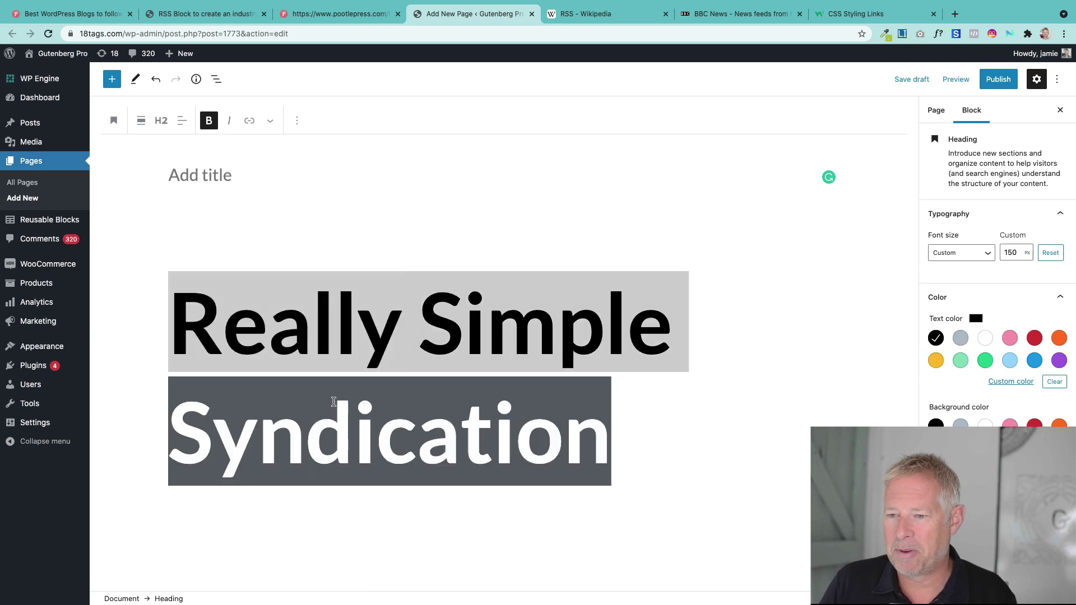
left_click(211, 13)
left_click(286, 53)
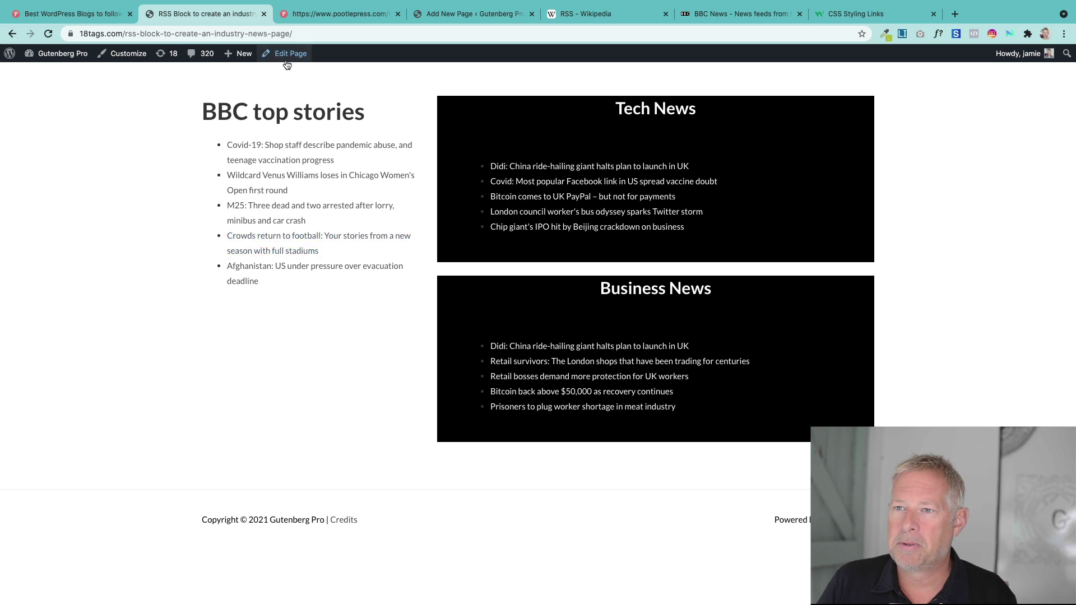
Remove the Really Simple Syndication heading block from the new page draft.
left_click(460, 14)
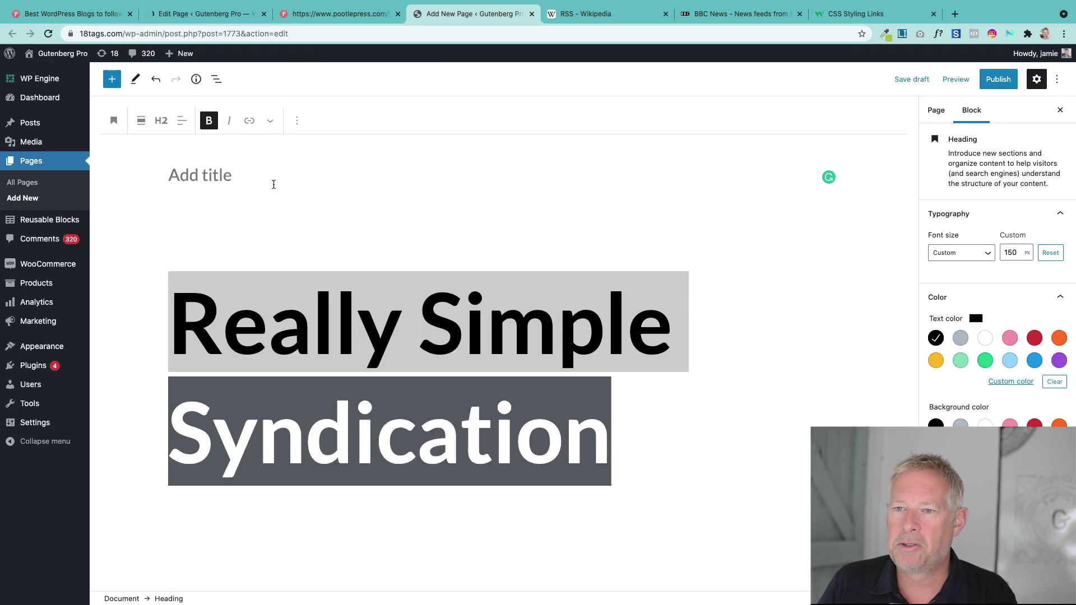
left_click(256, 191)
left_click_drag(616, 440, 268, 336)
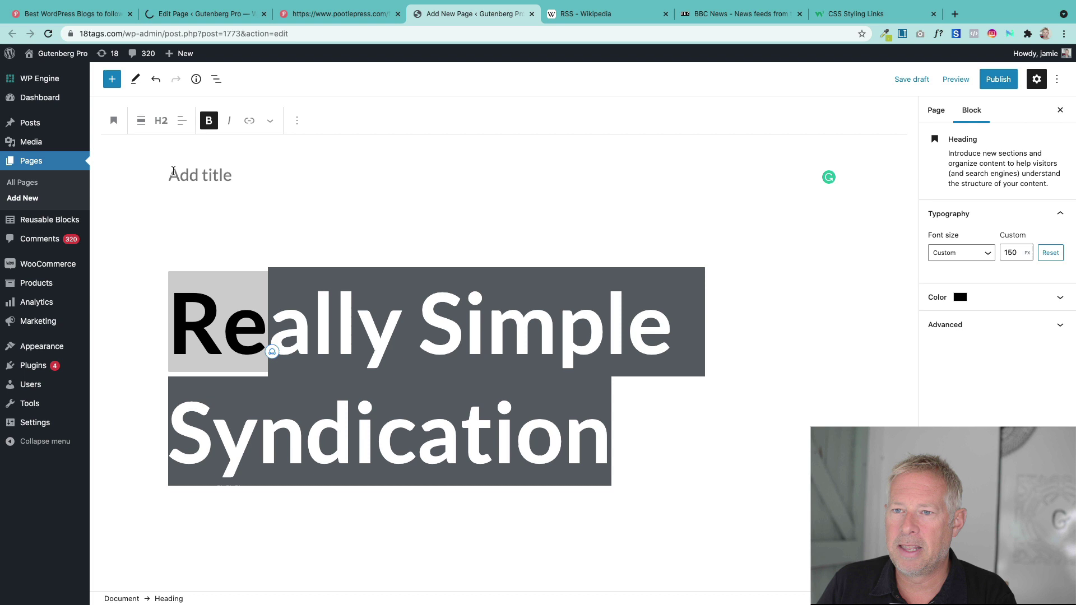
left_click(300, 122)
left_click(314, 370)
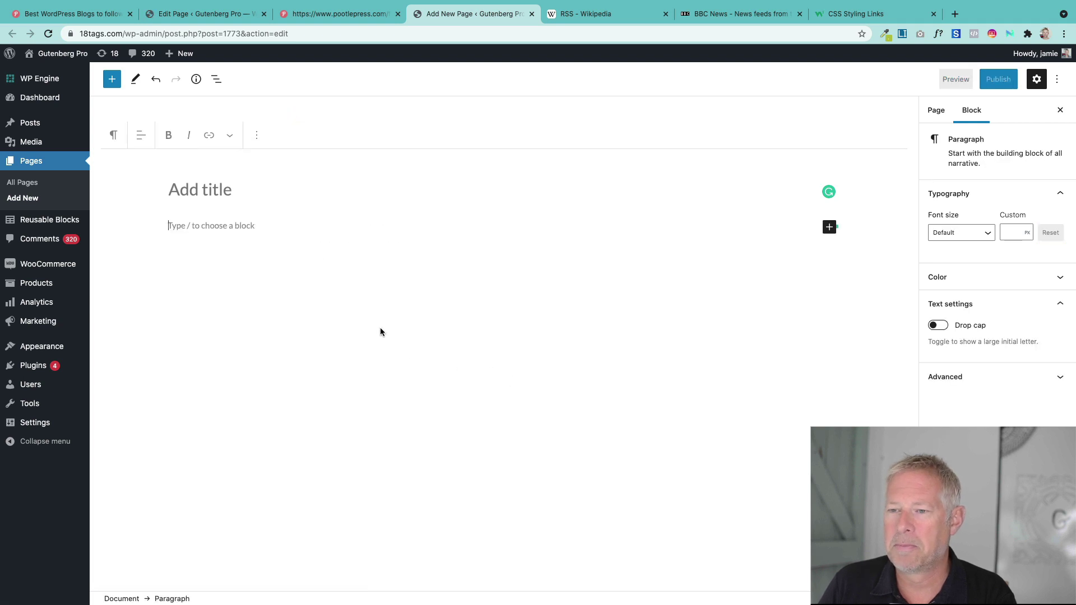
left_click(224, 14)
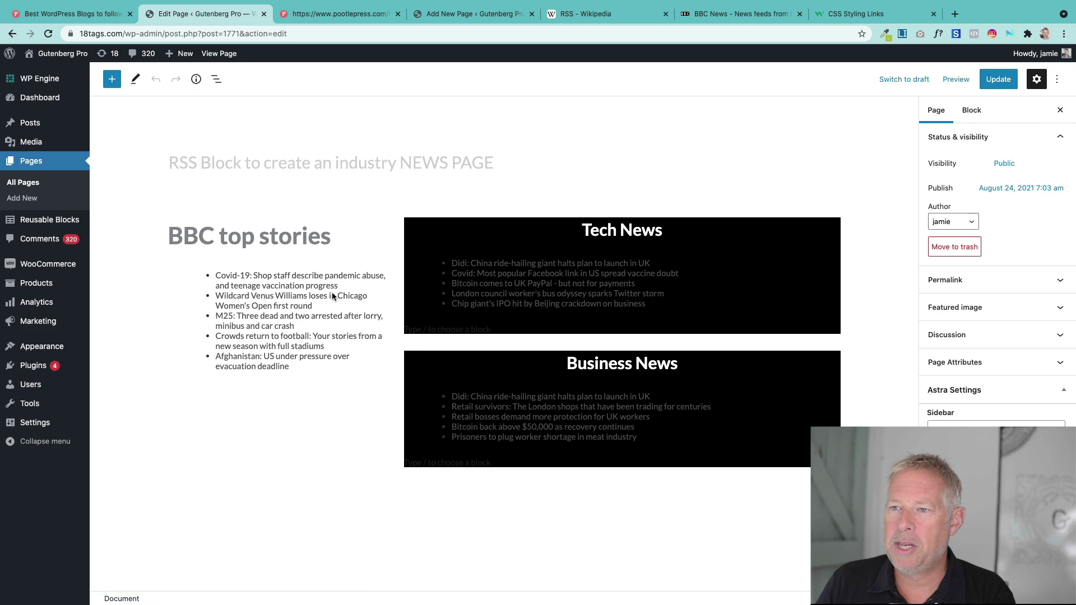
Load pootlepress.com/feed/ by appending /feed/ to the address, then return to the empty new page.
left_click(280, 18)
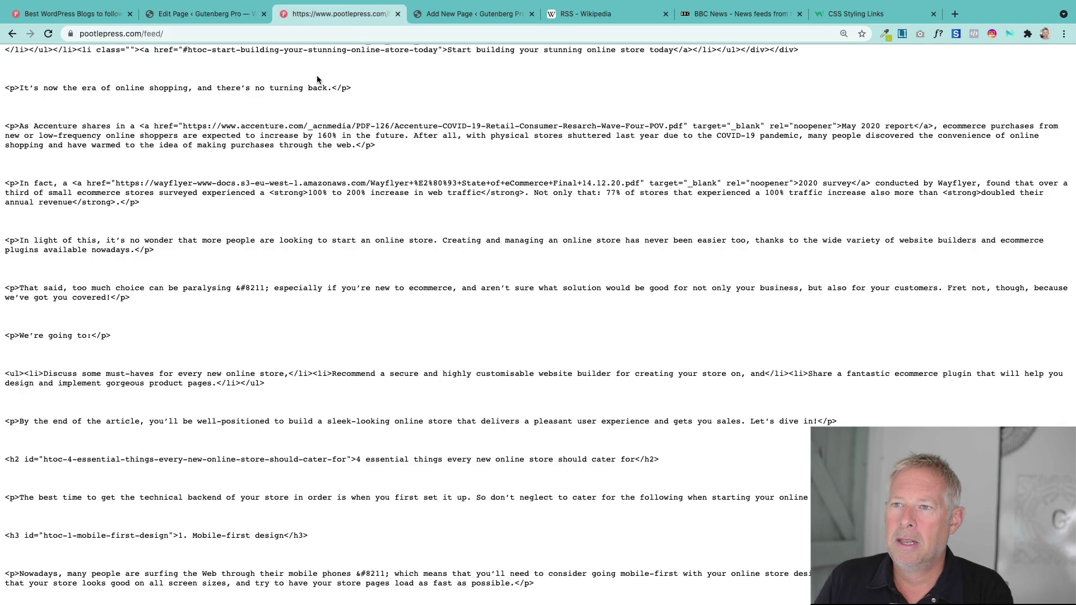
left_click(13, 34)
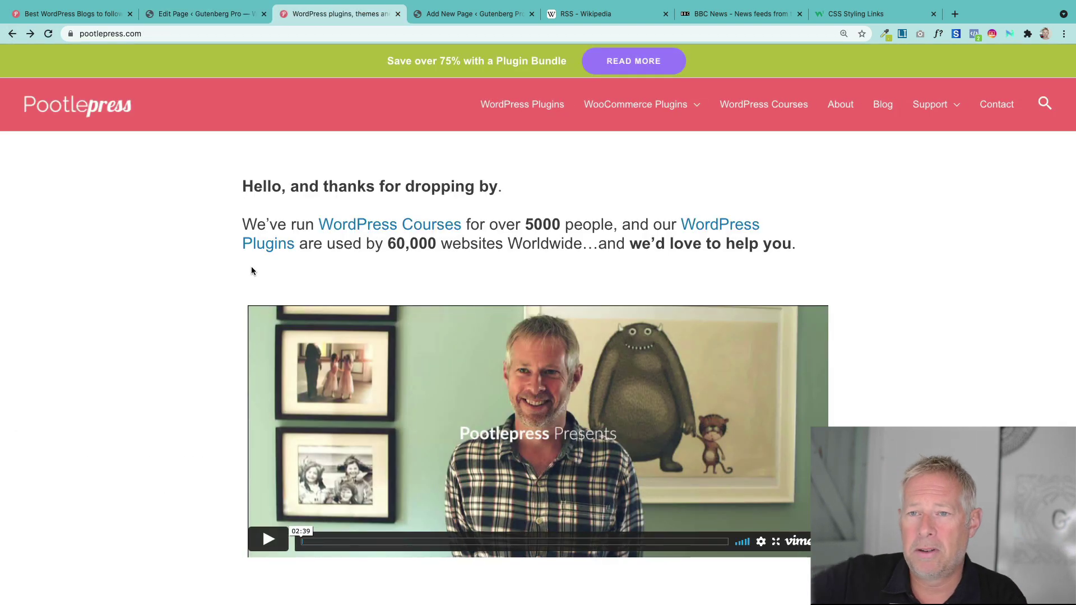
left_click(203, 33)
left_click(202, 33)
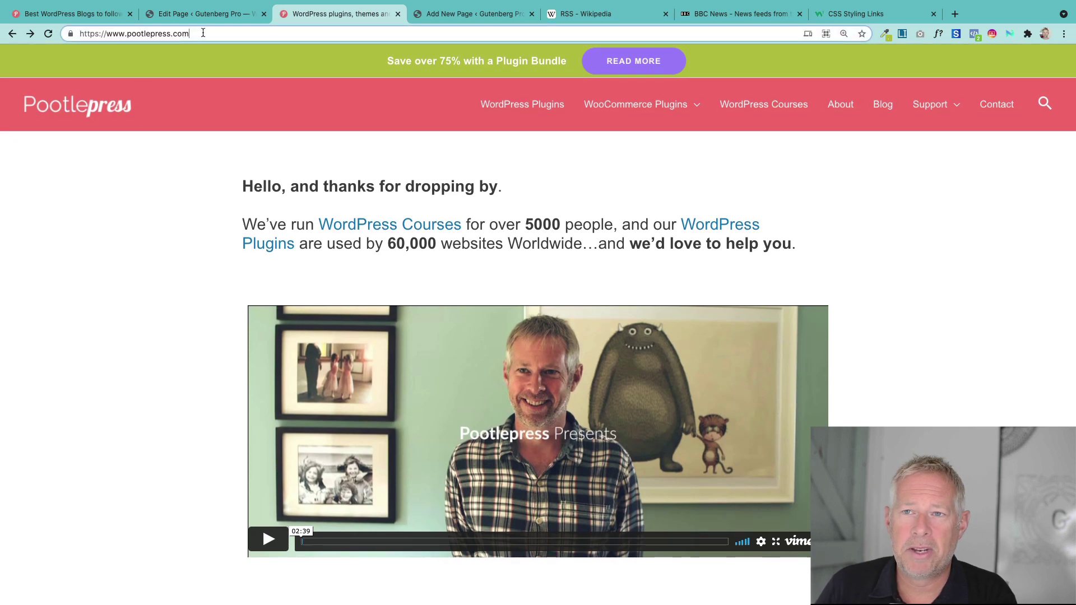
type("/feed/")
key("Return")
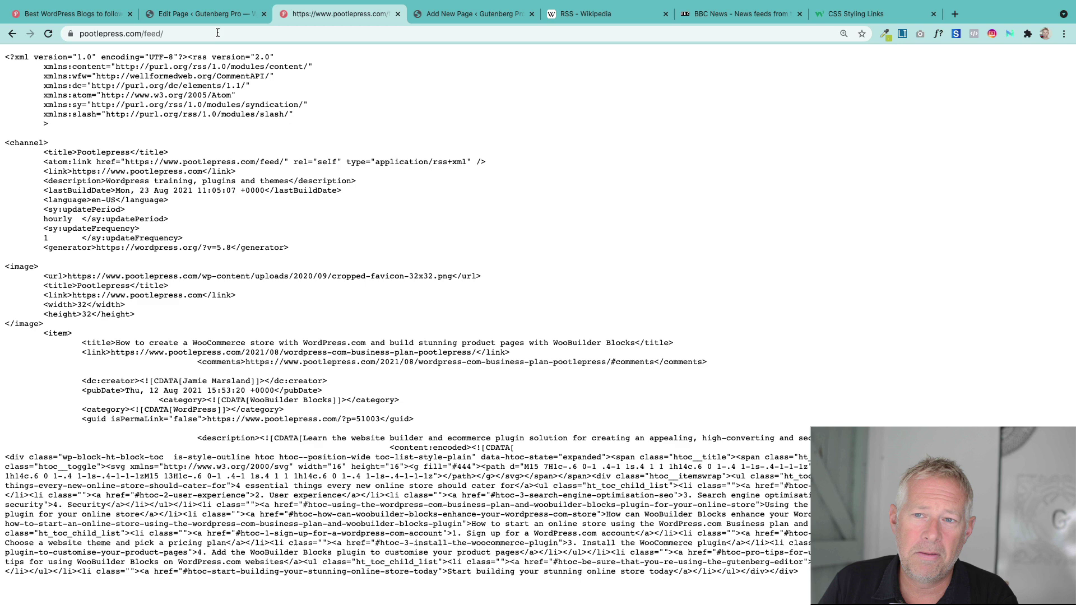
left_click(217, 33)
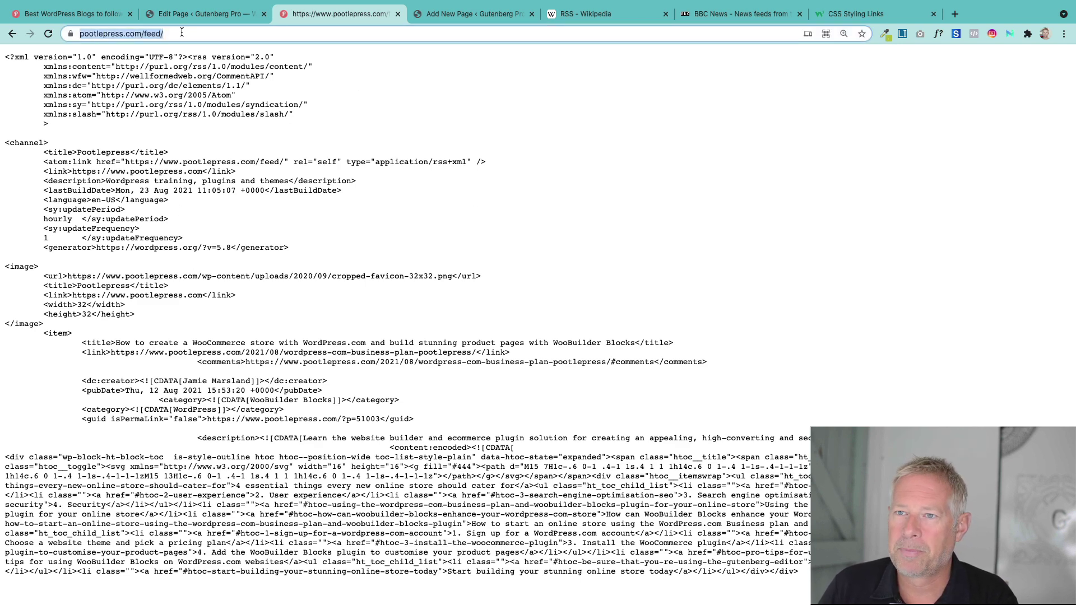
left_click(247, 13)
left_click(475, 14)
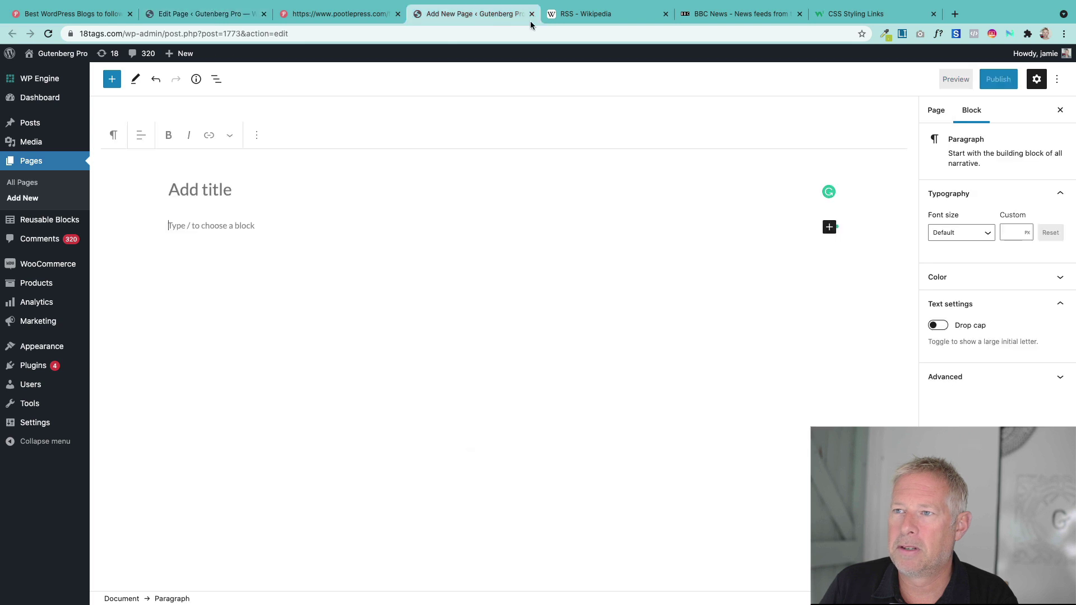
Title the new page 'RSS'.
left_click(215, 191)
type("RWS")
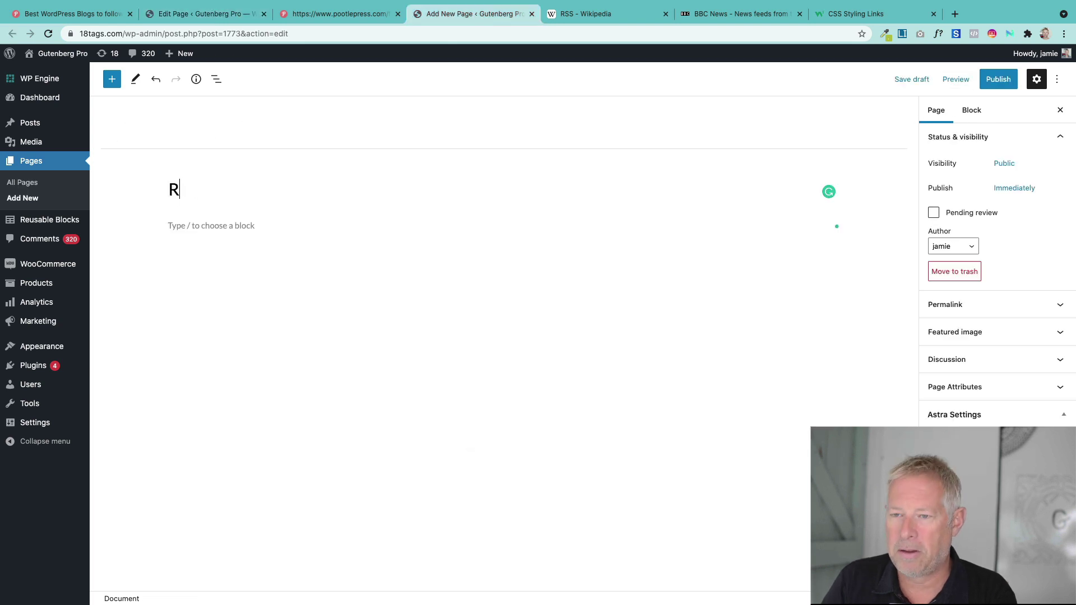
key("BackSpace")
key("BackSpace")
type("SS")
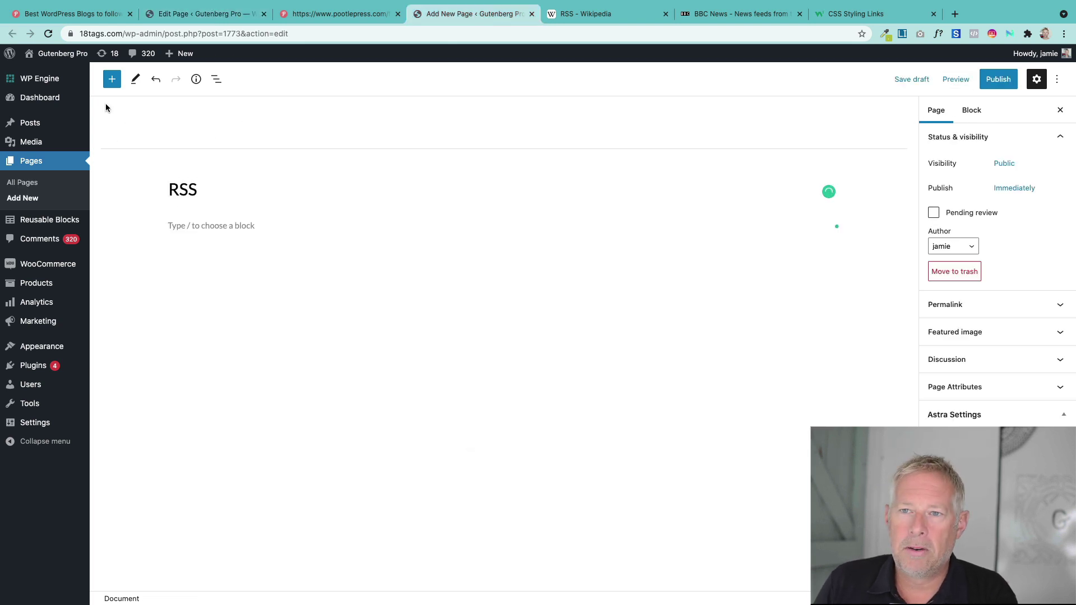
Insert an RSS block by searching the block inserter for RSS.
left_click(111, 79)
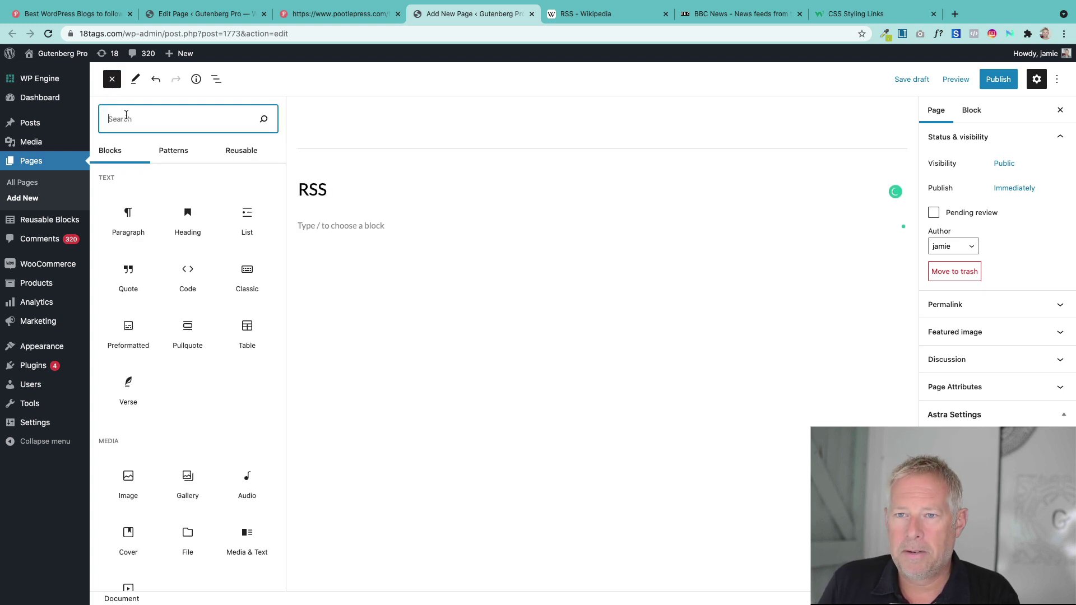
type("RSS")
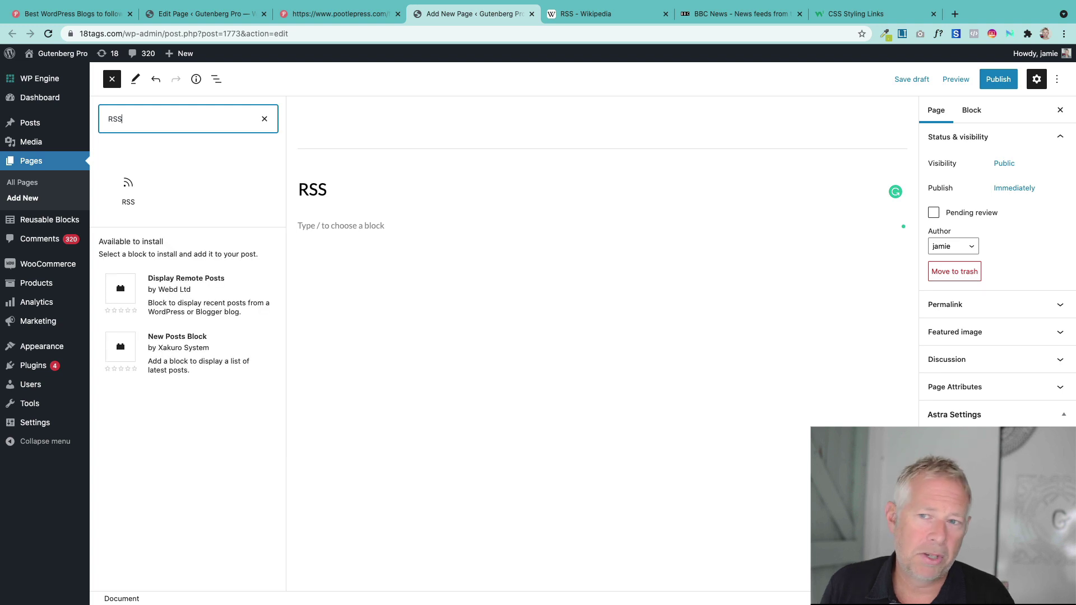
left_click(127, 185)
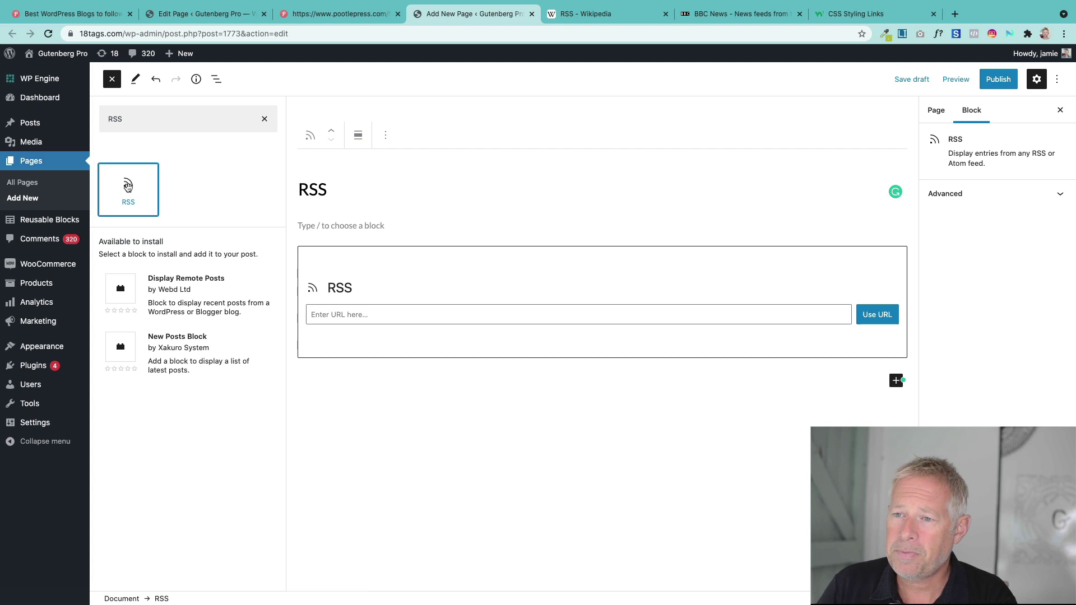
left_click(350, 308)
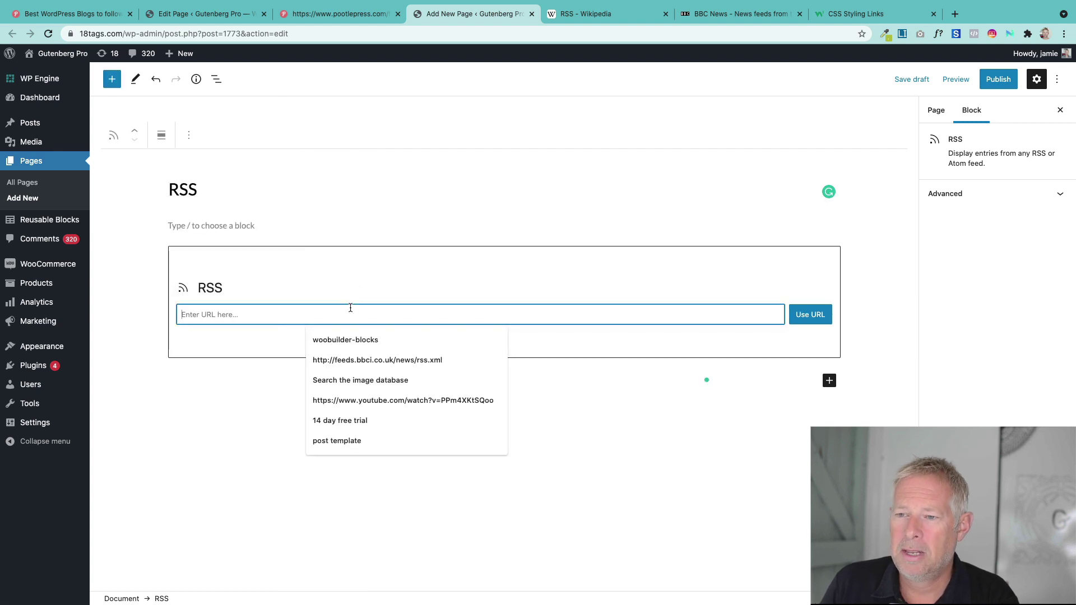
type("https://18tags.com/rss-block-to-create-an-industry-news-page/")
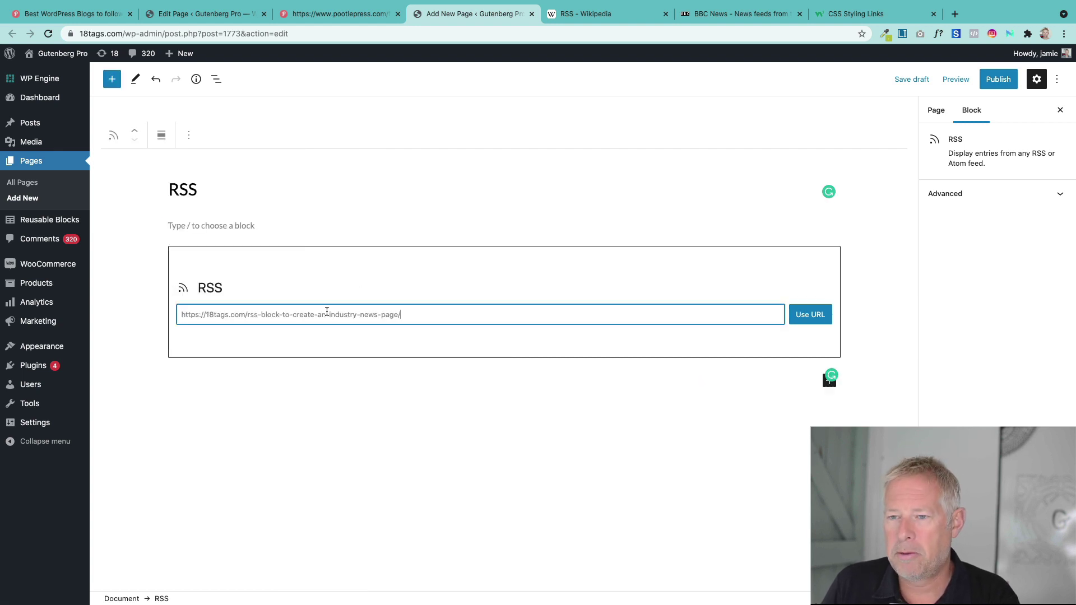
key("super+a")
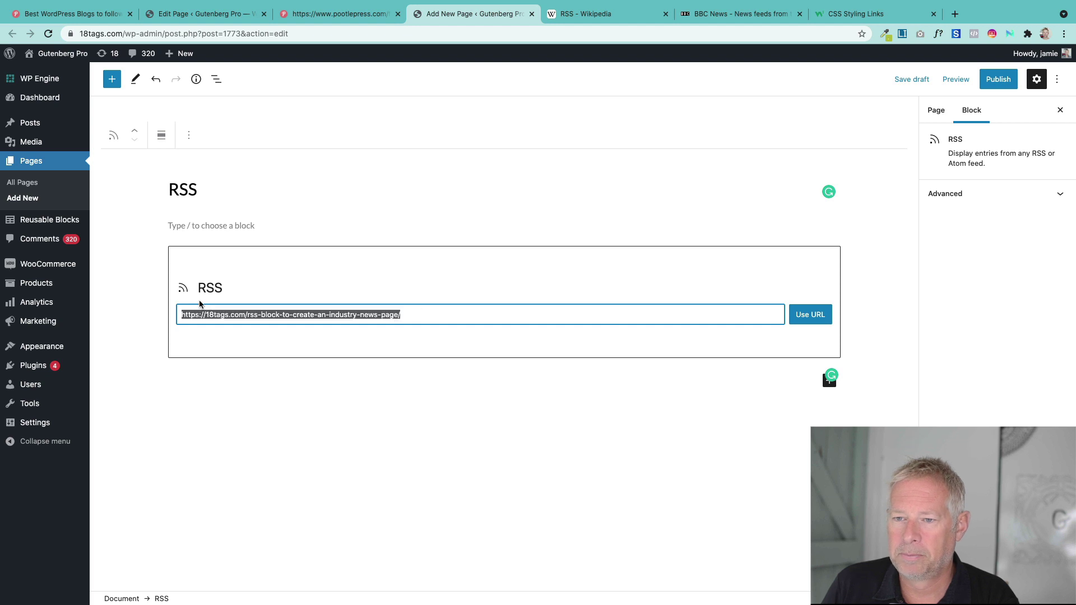
key("BackSpace")
left_click(89, 16)
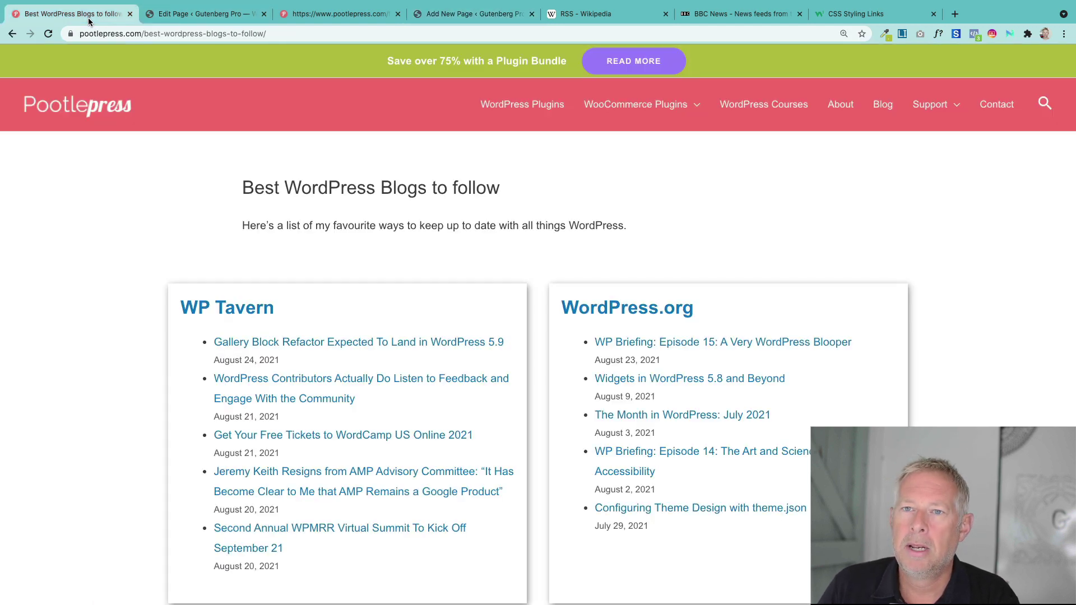
left_click(288, 14)
left_click(168, 33)
key("ctrl+c")
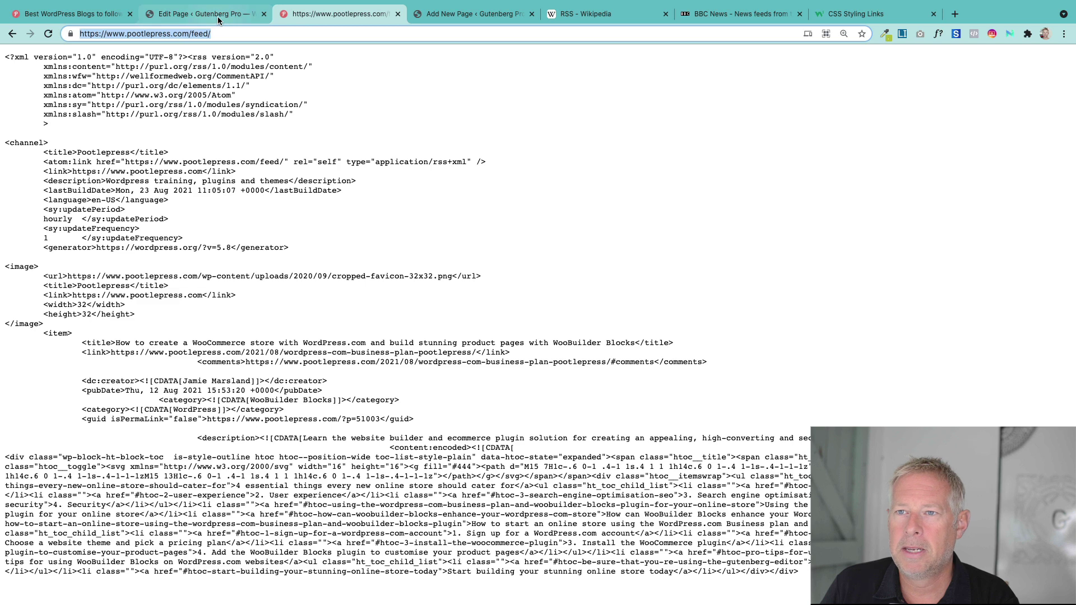
left_click(451, 14)
key("ctrl+v")
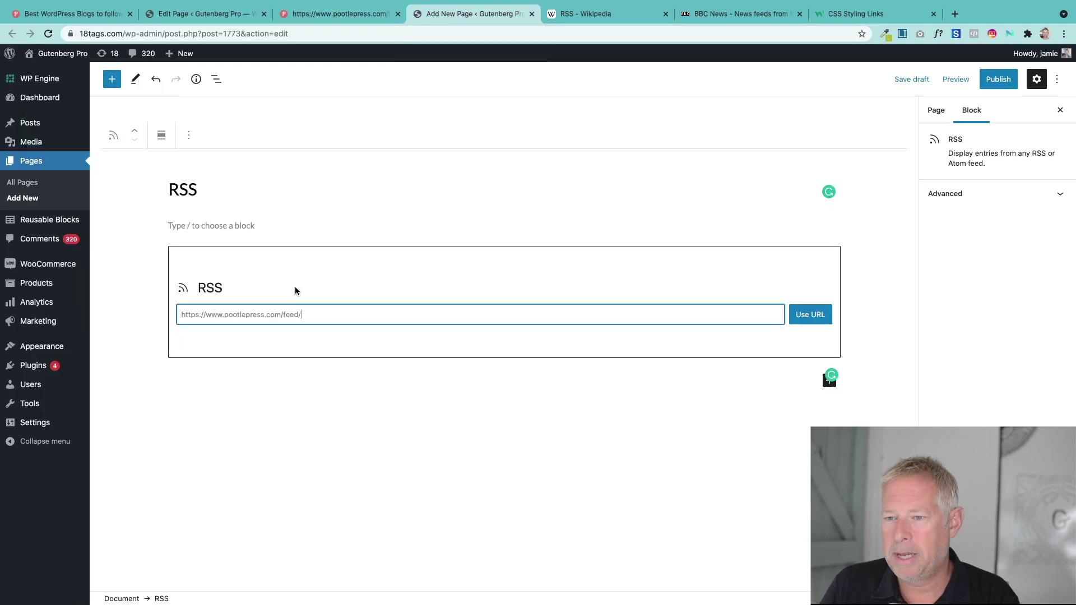
Apply the Pootlepress feed and set the number of items to 15, capped at 10.
left_click(810, 314)
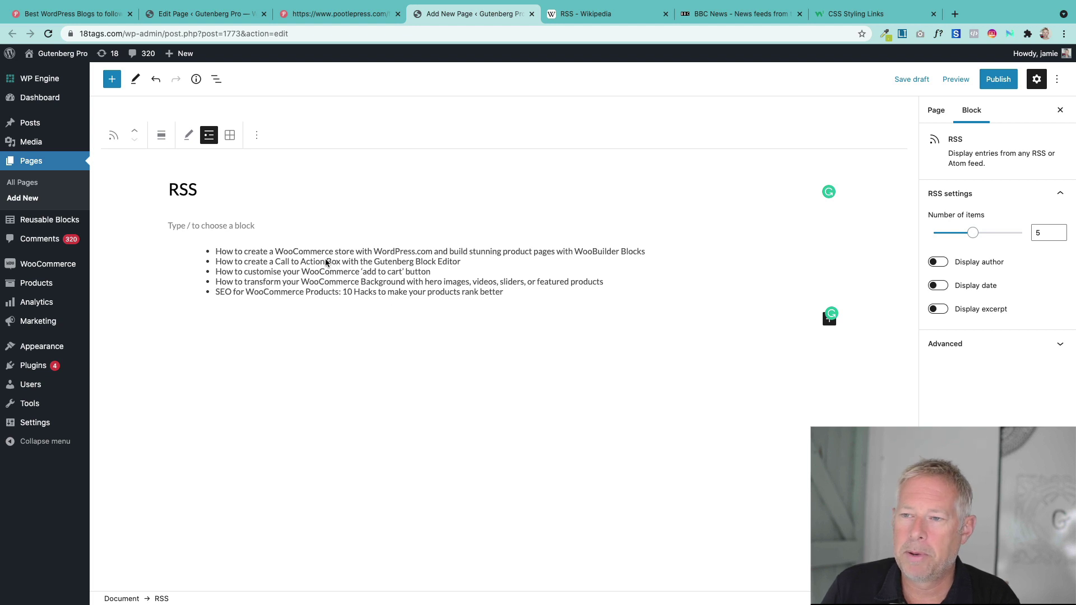
left_click(329, 277)
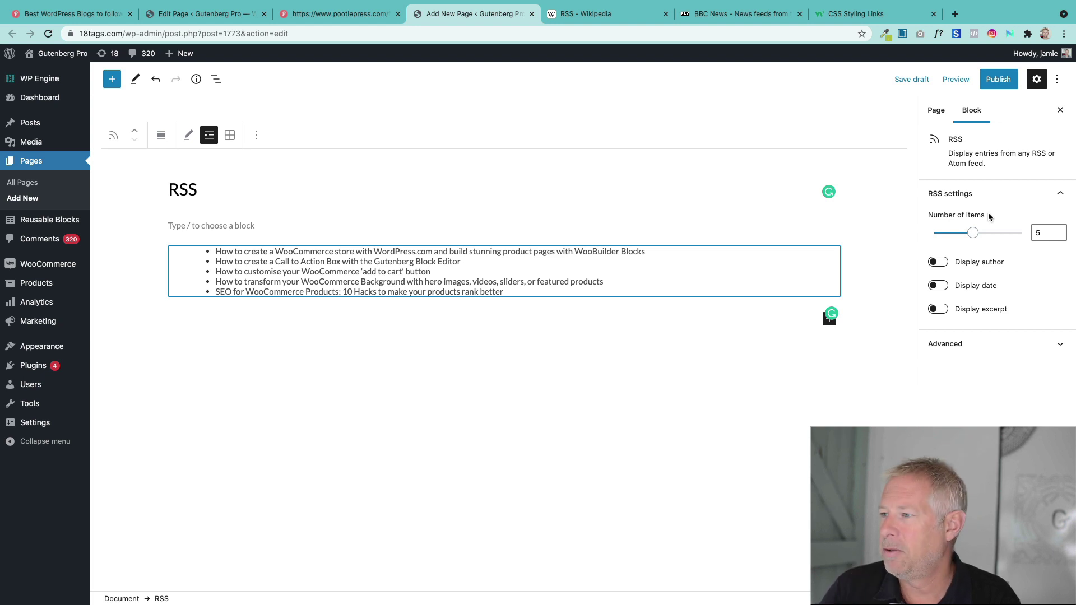
left_click(1037, 231)
double_click(1038, 232)
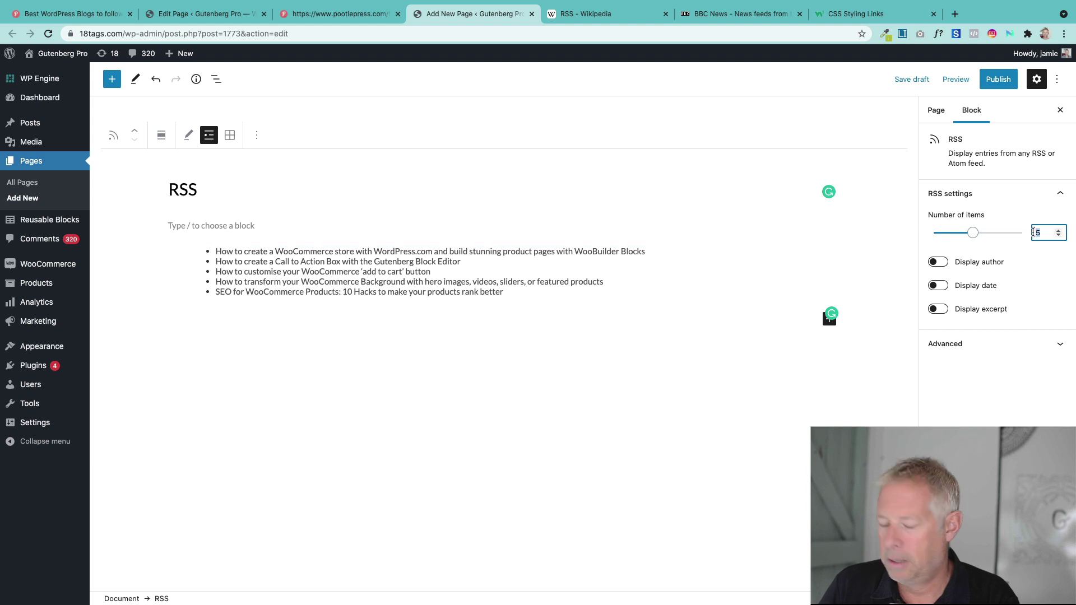
type("15")
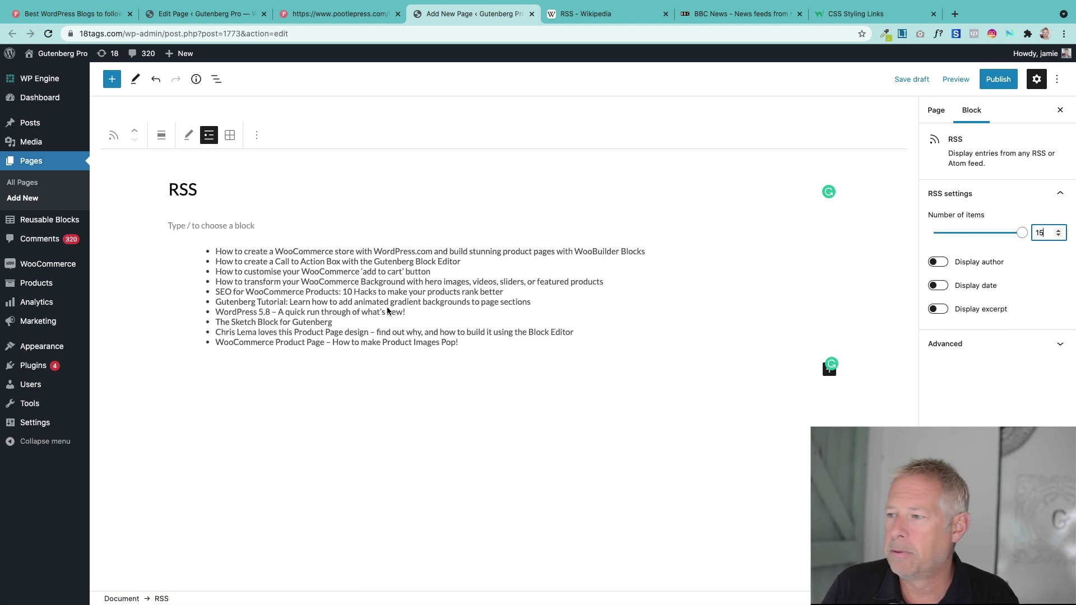
Turn on author, date and excerpt display, limiting excerpts to 50 words.
left_click(938, 262)
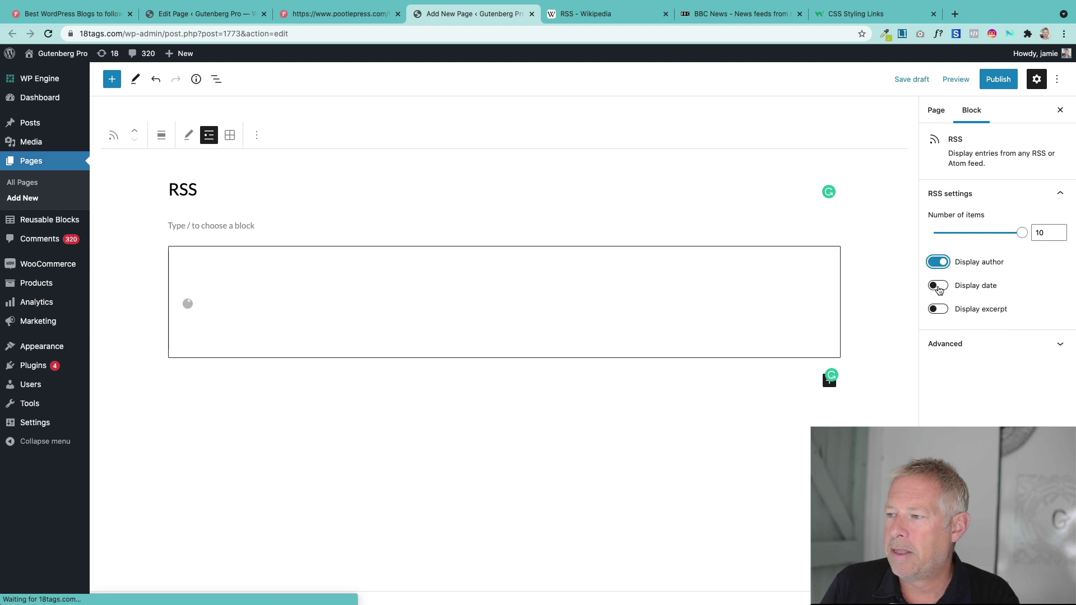
left_click(938, 286)
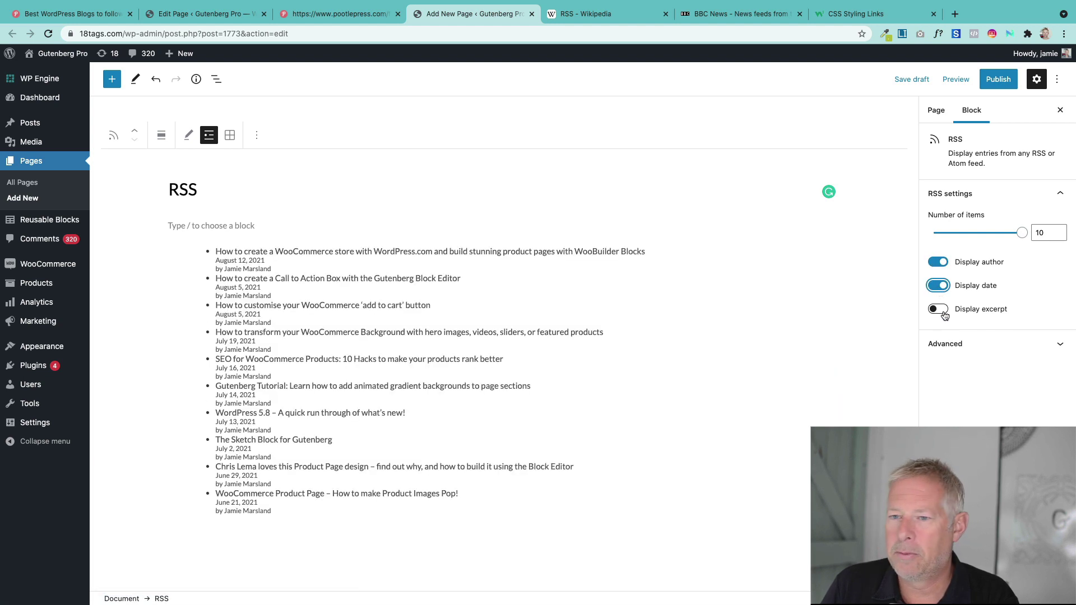
left_click(939, 310)
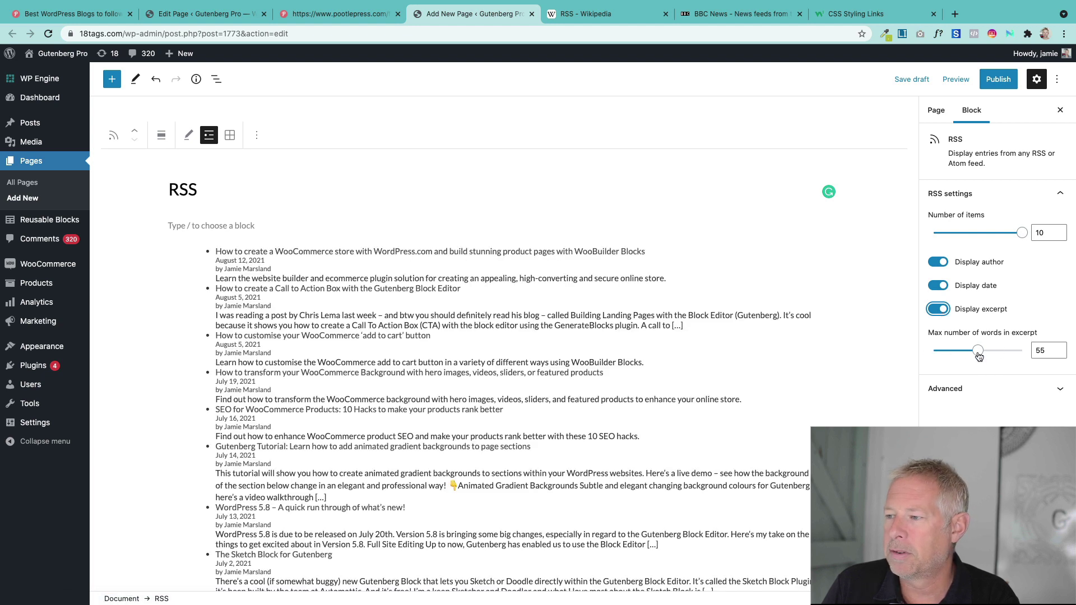
left_click_drag(978, 357, 973, 352)
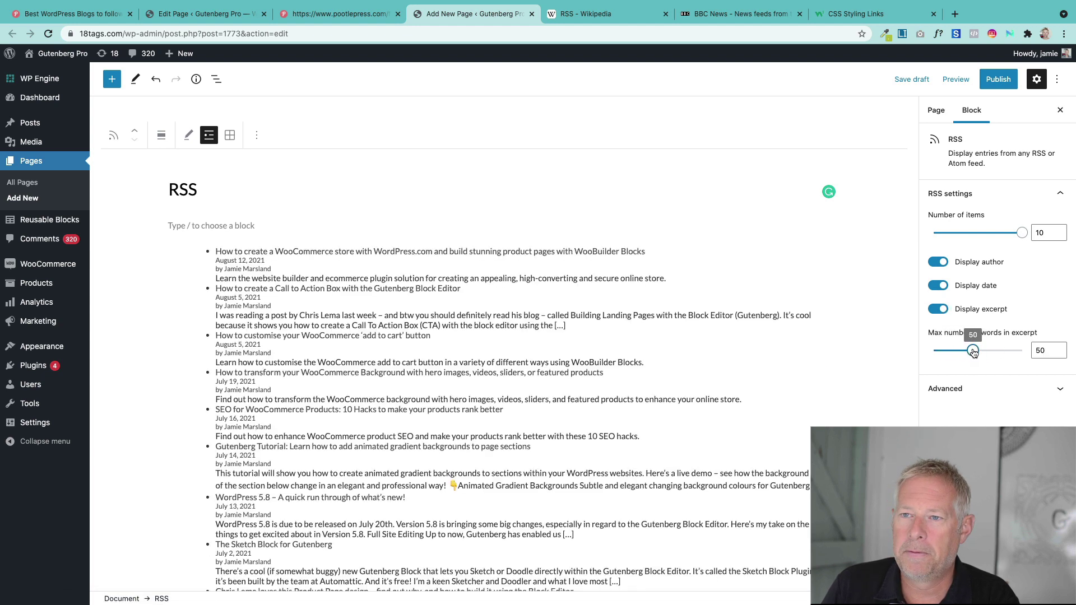
Try grid view, hide author, date and excerpts, cut items to 4, then revert to list view.
left_click(230, 136)
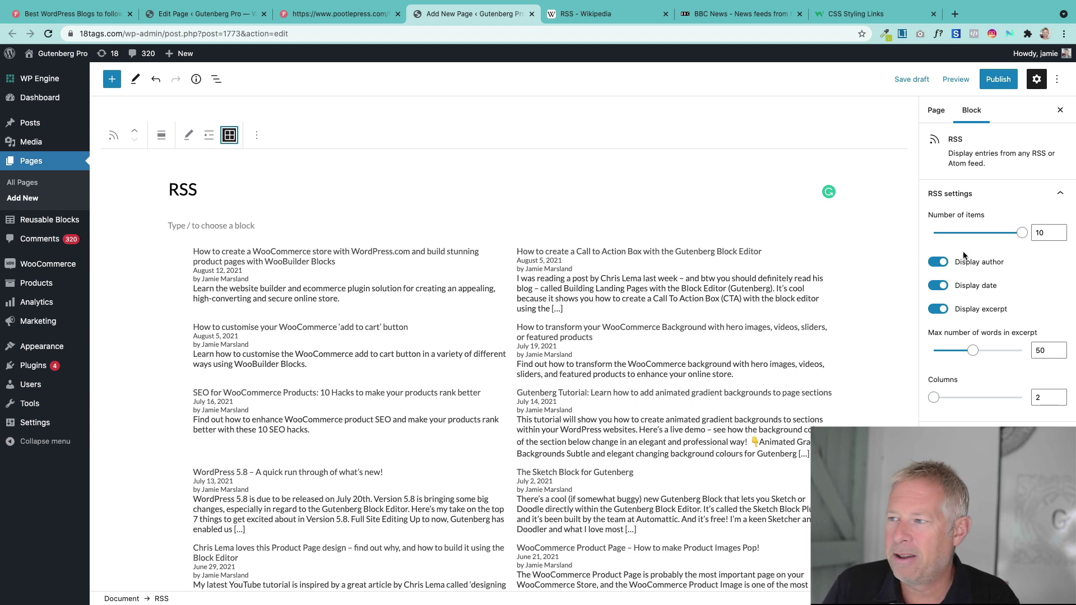
left_click_drag(1021, 233, 973, 235)
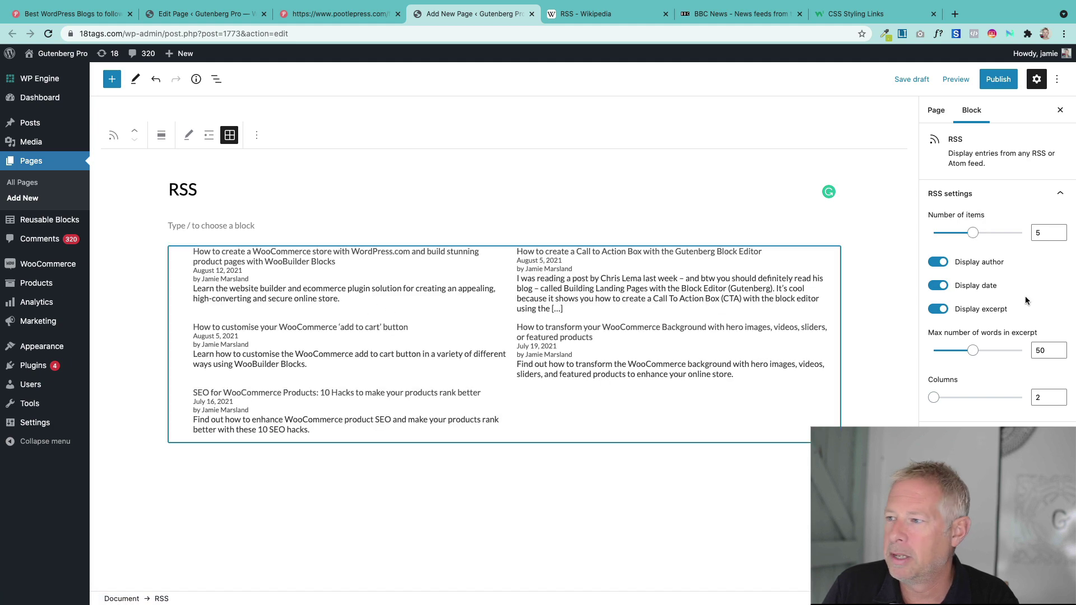
left_click(935, 264)
left_click(937, 285)
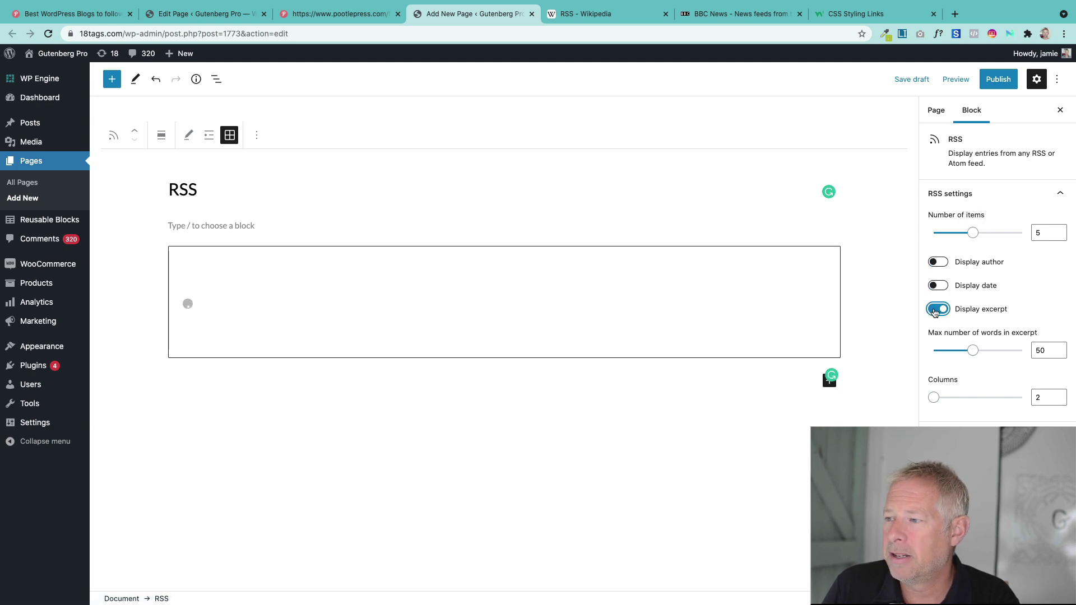
left_click(937, 309)
left_click_drag(974, 234, 962, 233)
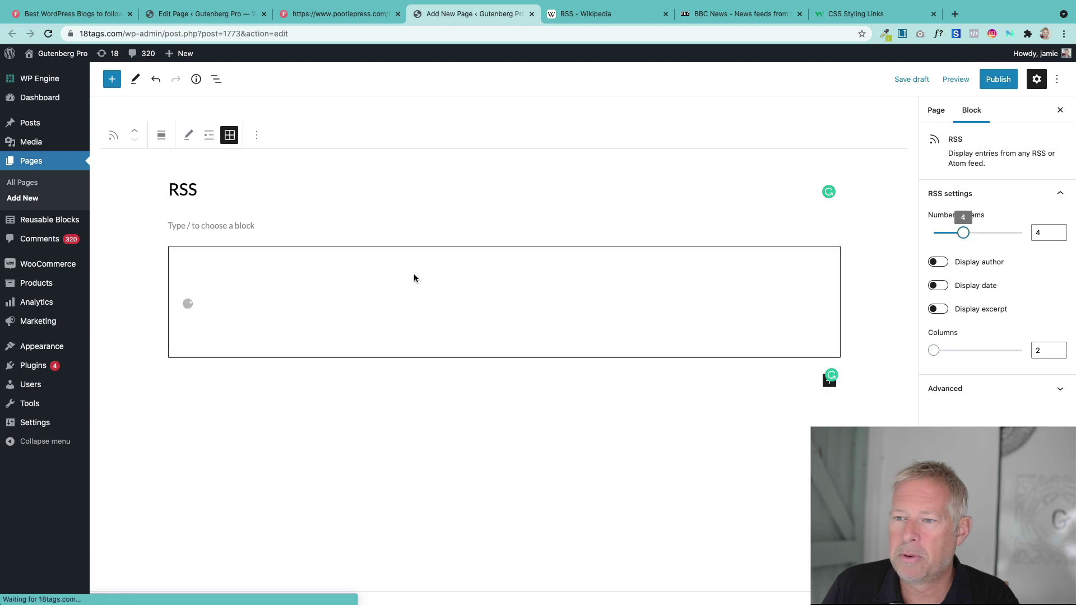
left_click(209, 135)
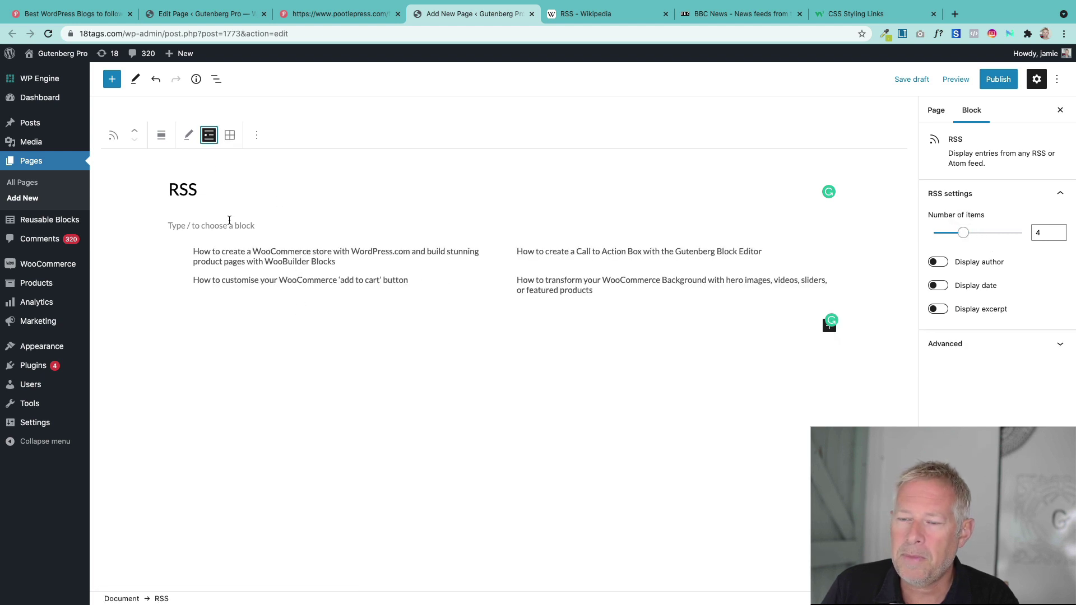
left_click(266, 282)
Copy the BBC News feed URL and go to the RSS test page editor.
left_click(698, 8)
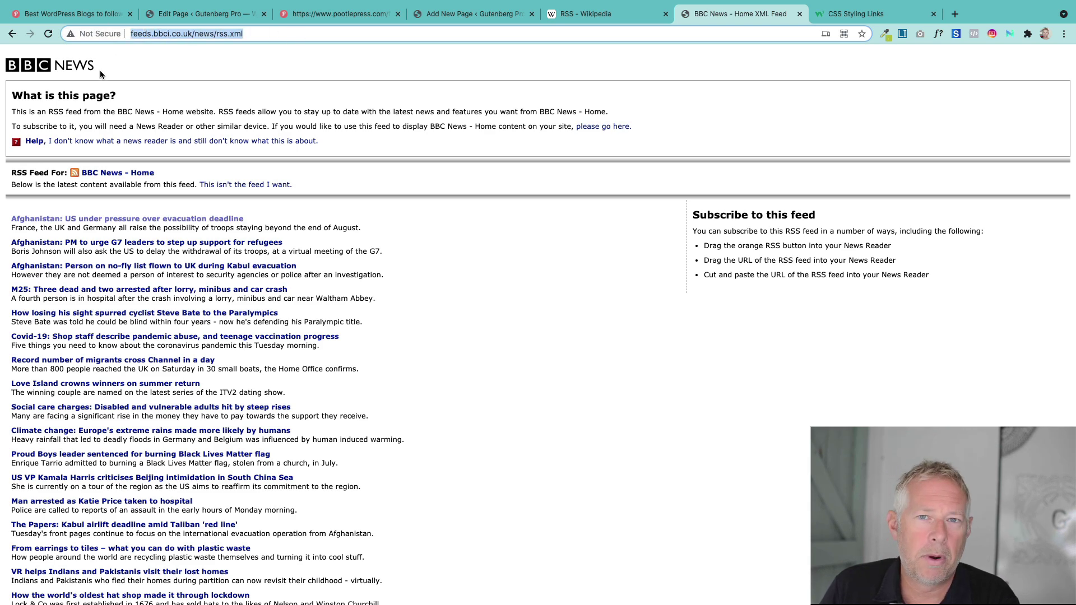
left_click(185, 14)
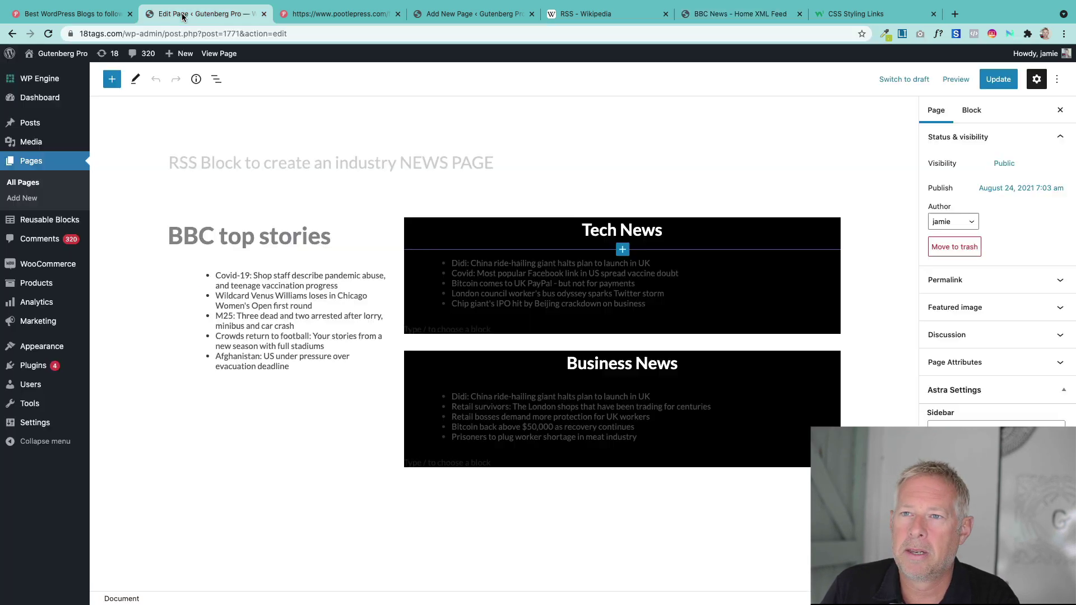
left_click(462, 16)
Add an RSS block on the RSS test page loaded with the BBC News feed URL.
left_click(328, 223)
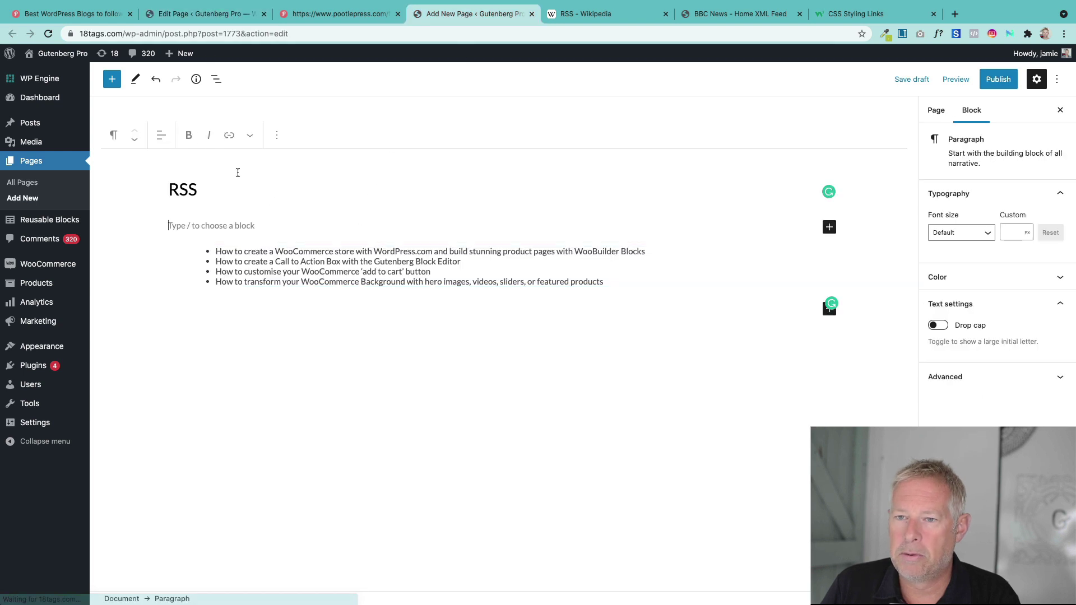
left_click(112, 79)
type("RSS")
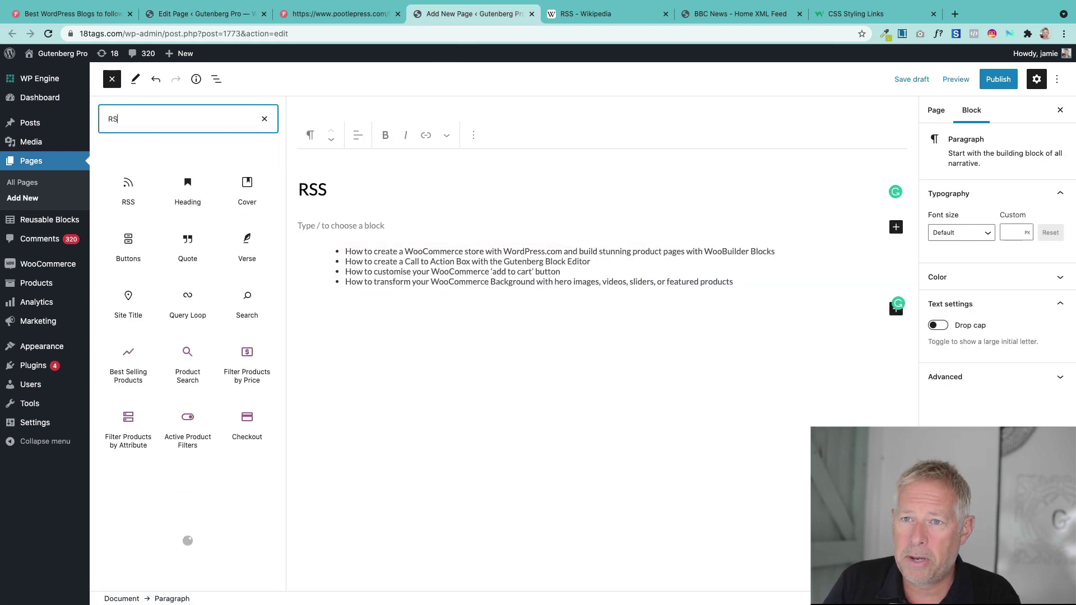
left_click(124, 189)
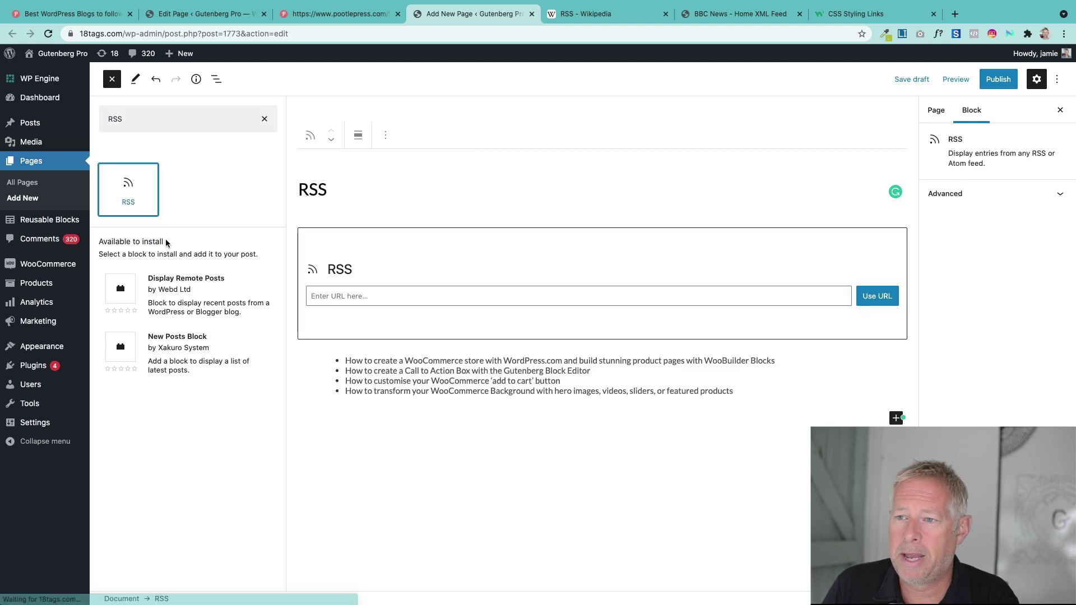
left_click(345, 298)
type("http://feeds.bbci.co.uk/news/rss.xml")
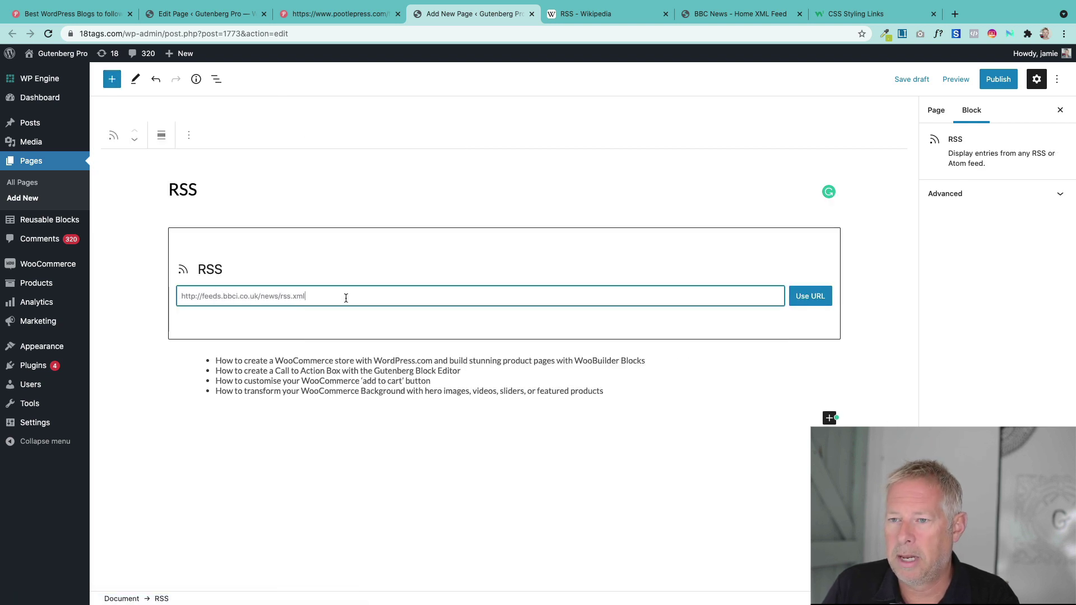
left_click(808, 300)
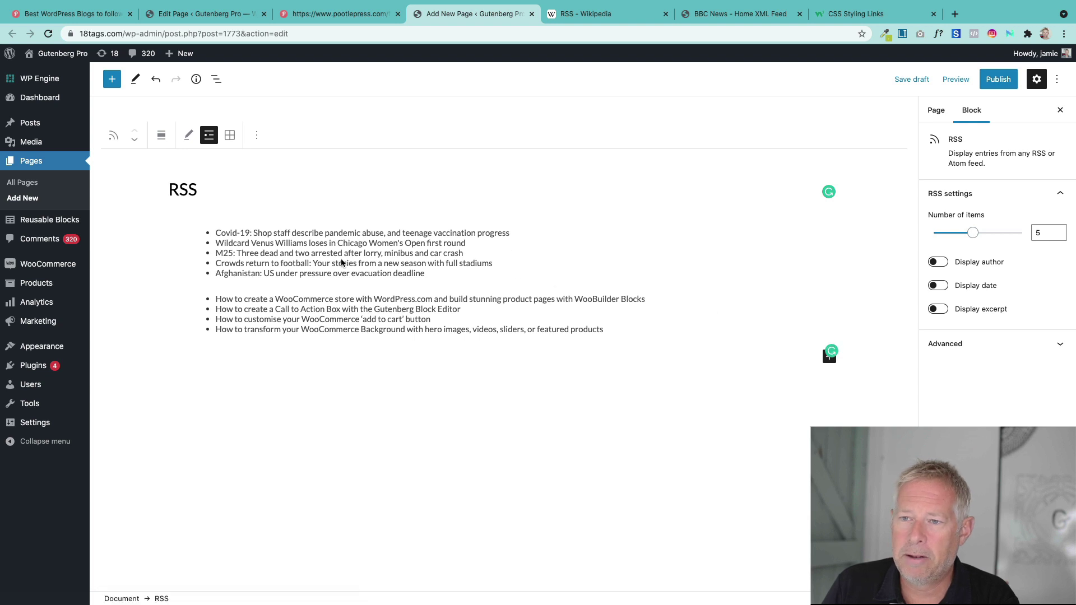
Set the BBC feed to show 10 headlines and return to the industry news page editor.
left_click(1038, 233)
type("1")
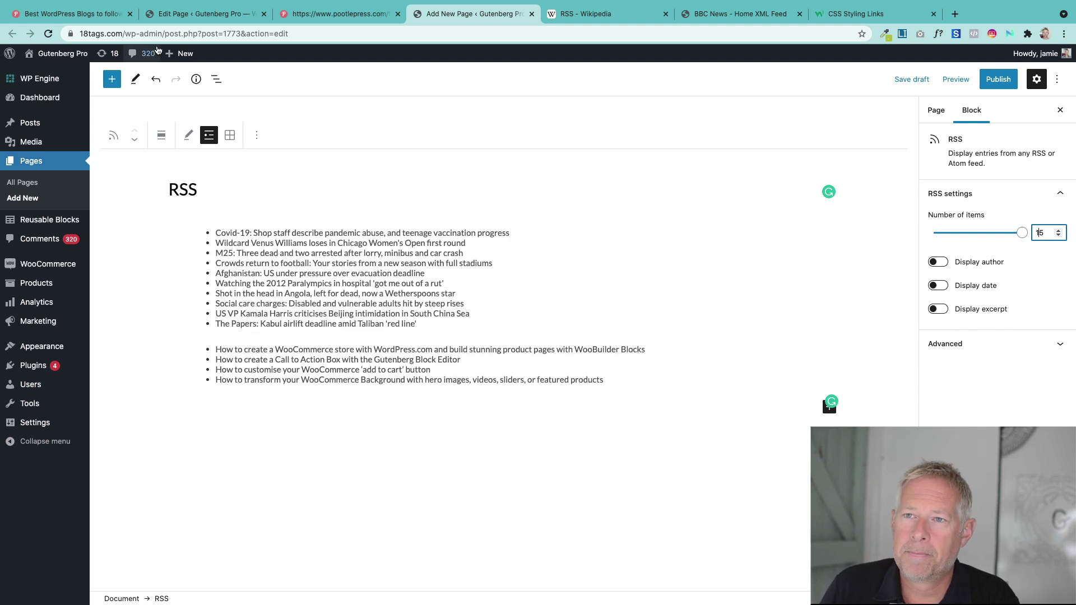
left_click(202, 14)
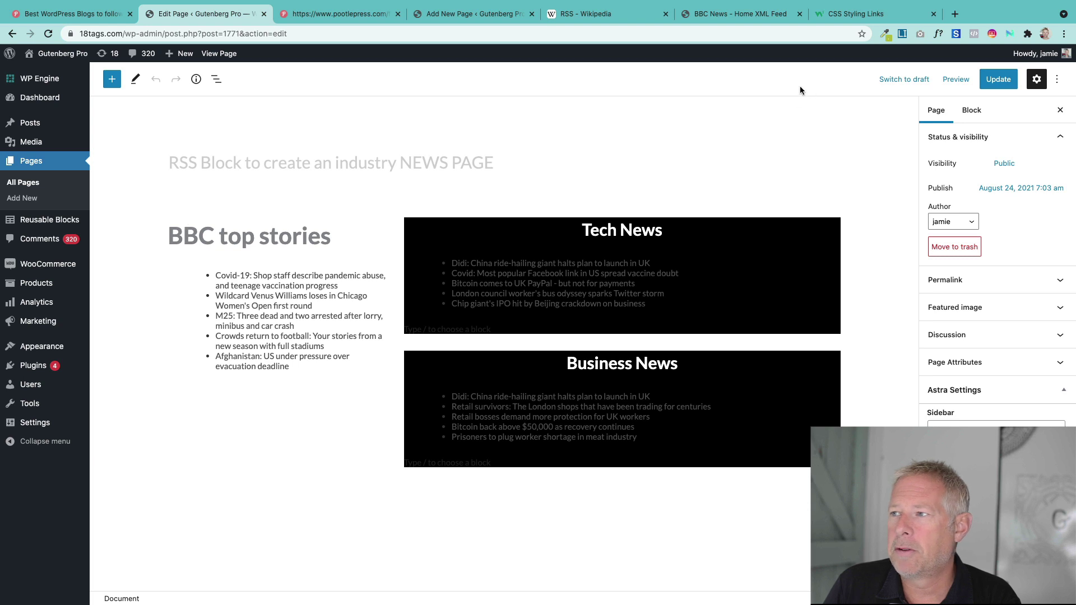
left_click(216, 53)
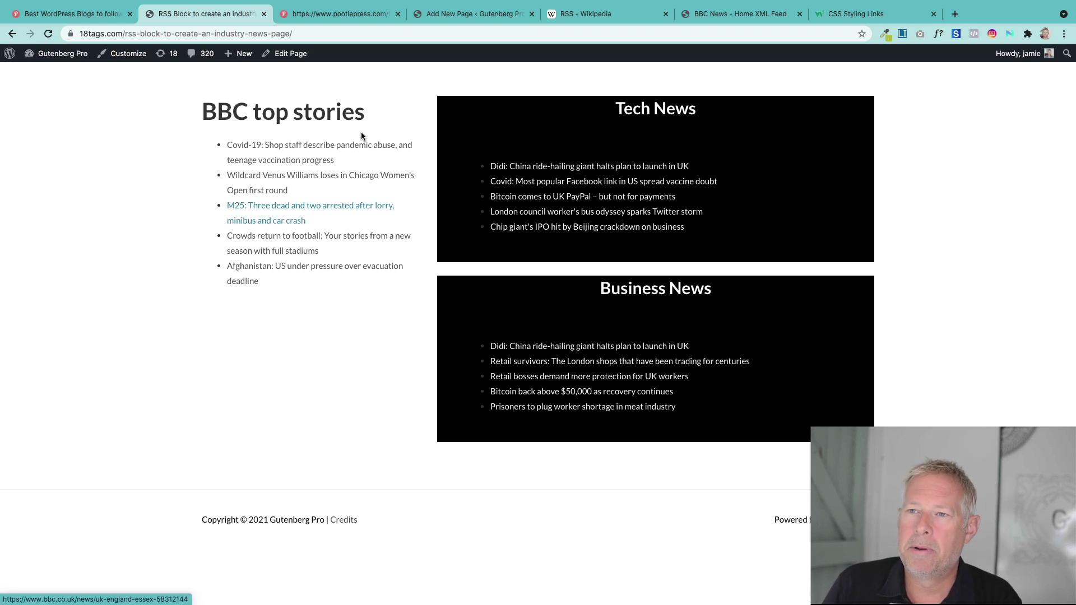
left_click(286, 53)
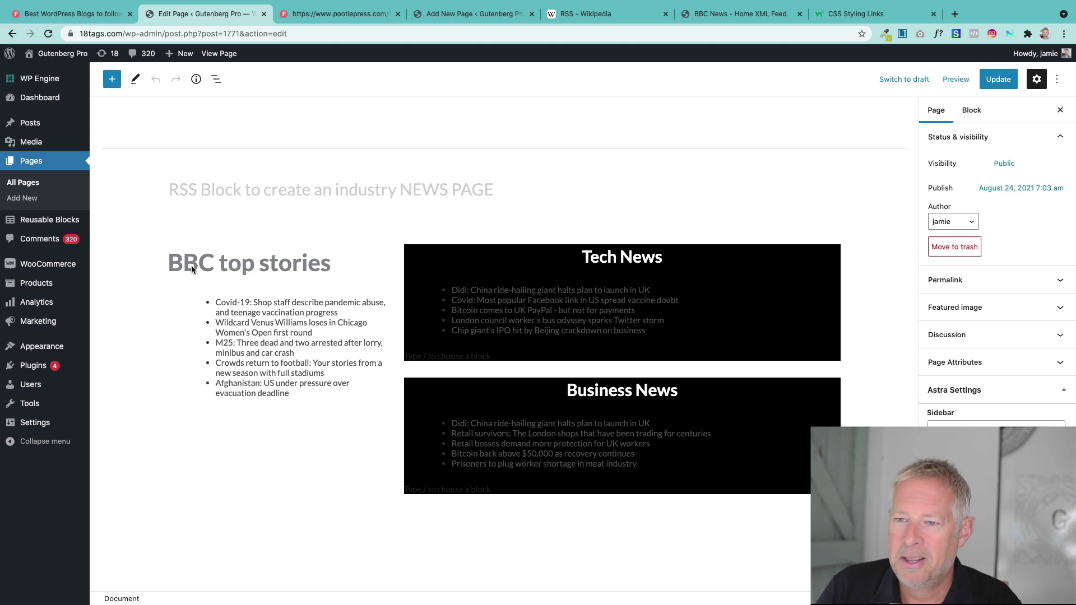
Inspect the BBC top stories feed block and its feed URL.
left_click(341, 484)
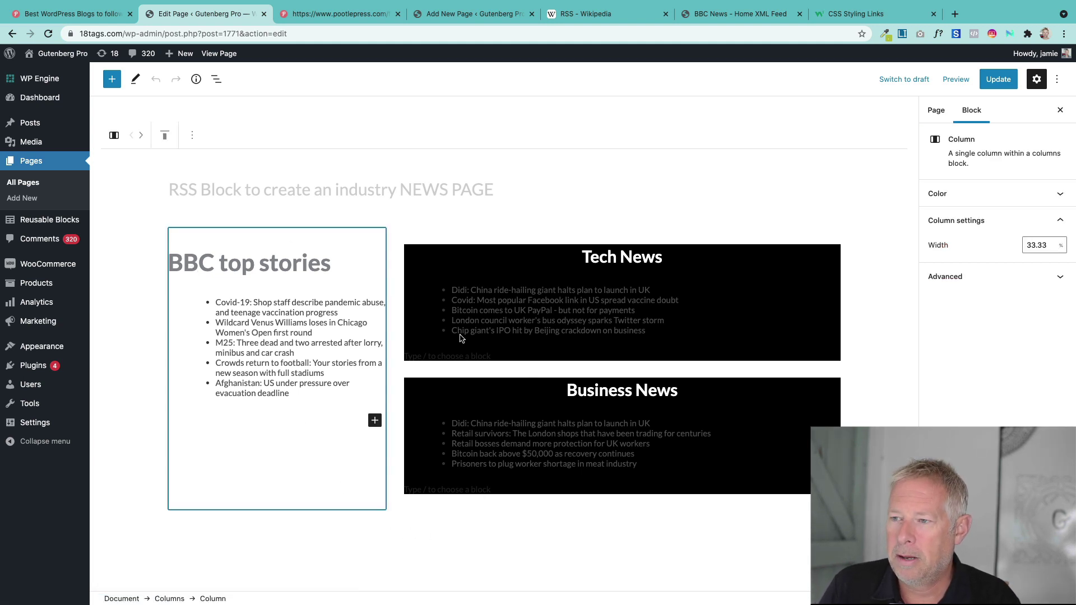
left_click(263, 318)
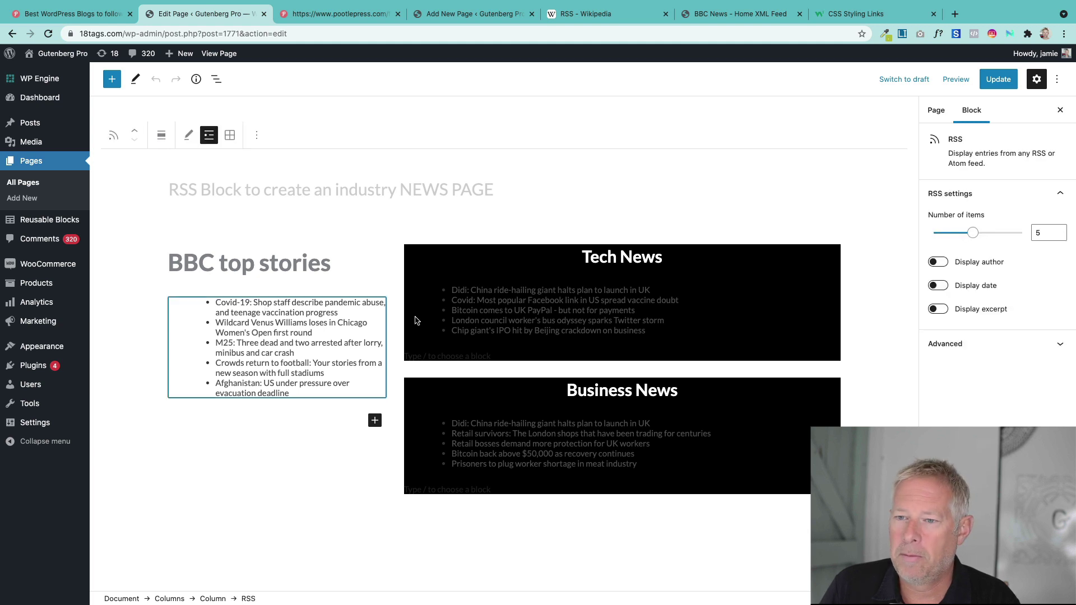
left_click(570, 311)
left_click(549, 430)
left_click(308, 326)
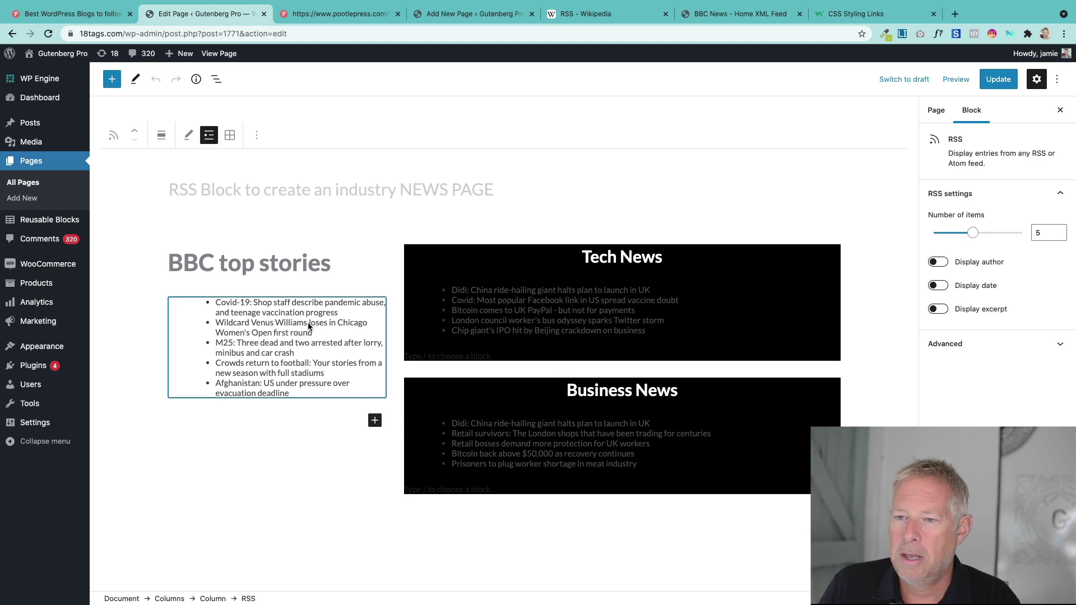
left_click(188, 135)
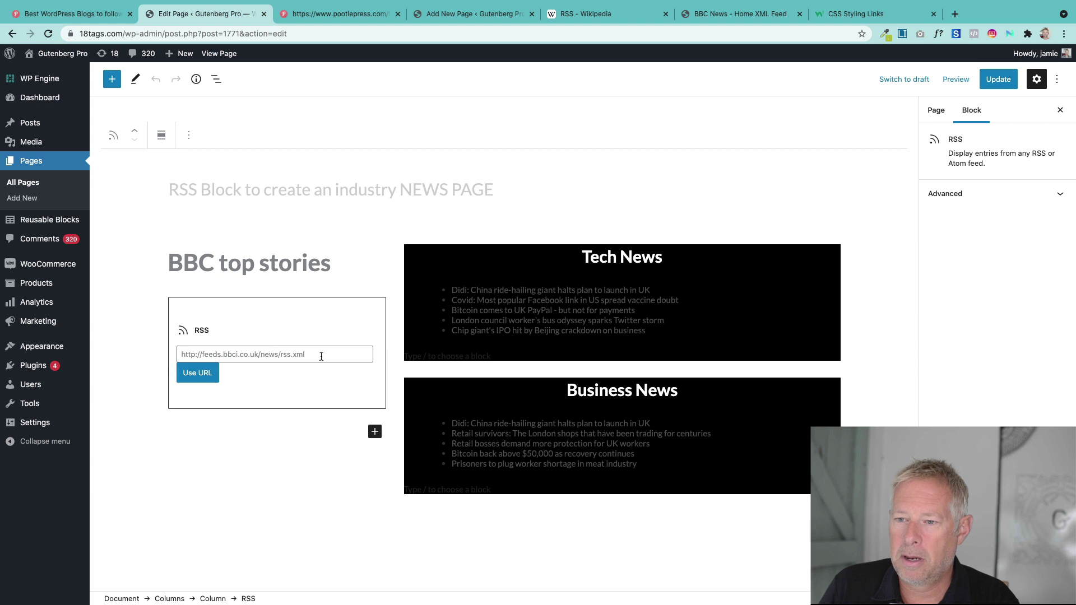
left_click_drag(328, 354, 179, 354)
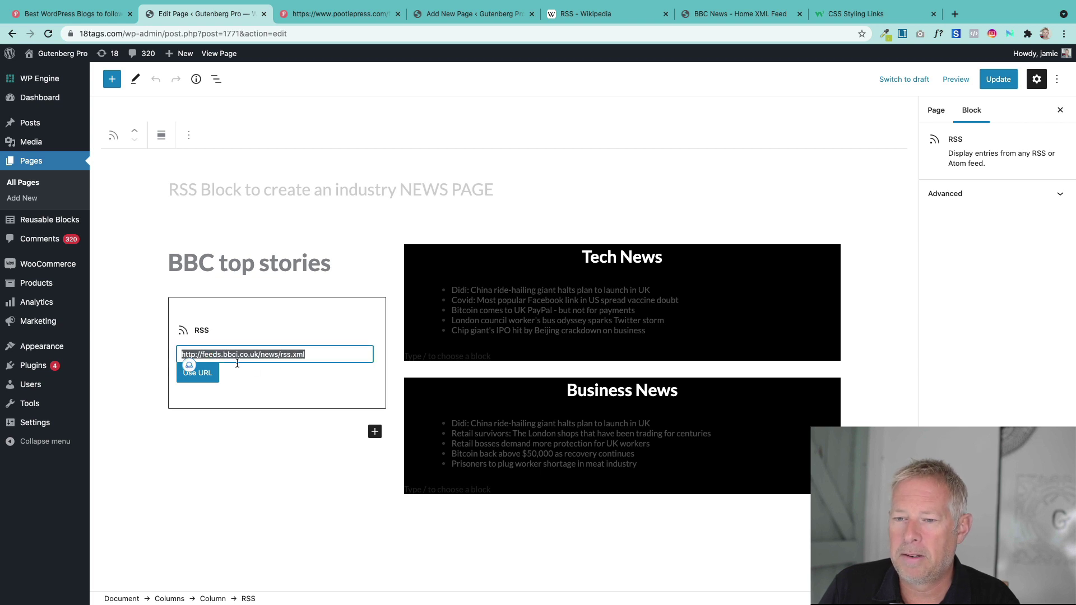
left_click(266, 432)
Copy the Tech News feed URL, reload its headlines, then reload the BBC top stories feed.
left_click(549, 305)
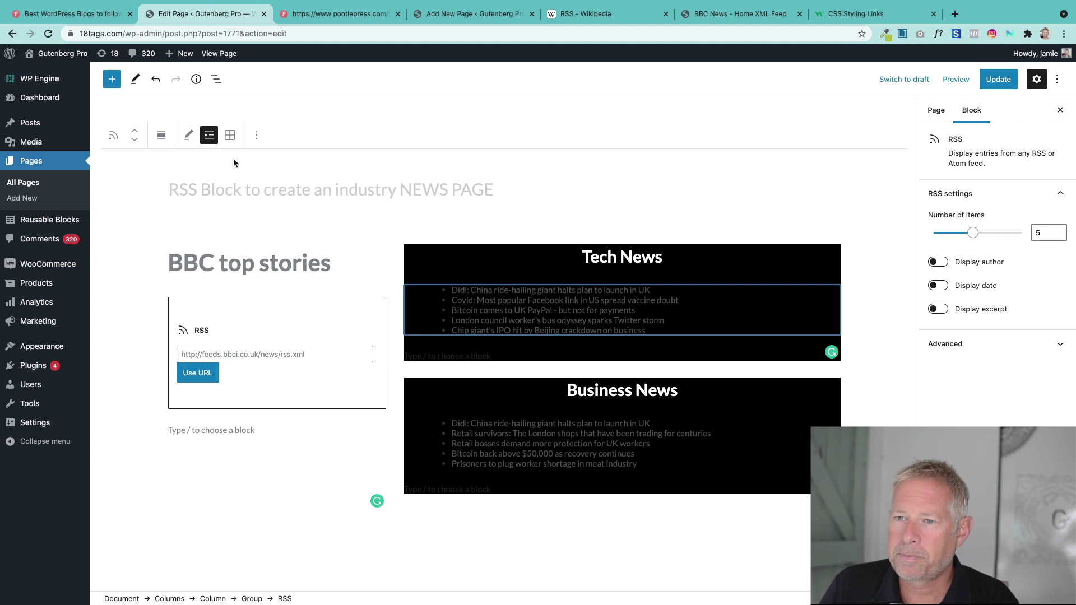
left_click(188, 135)
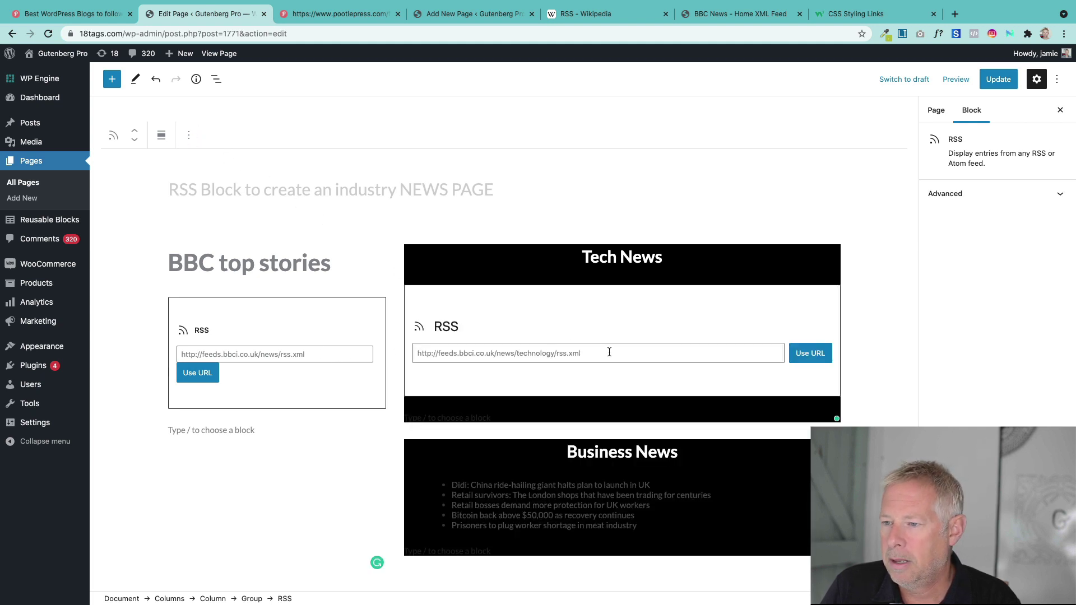
left_click_drag(609, 352, 417, 349)
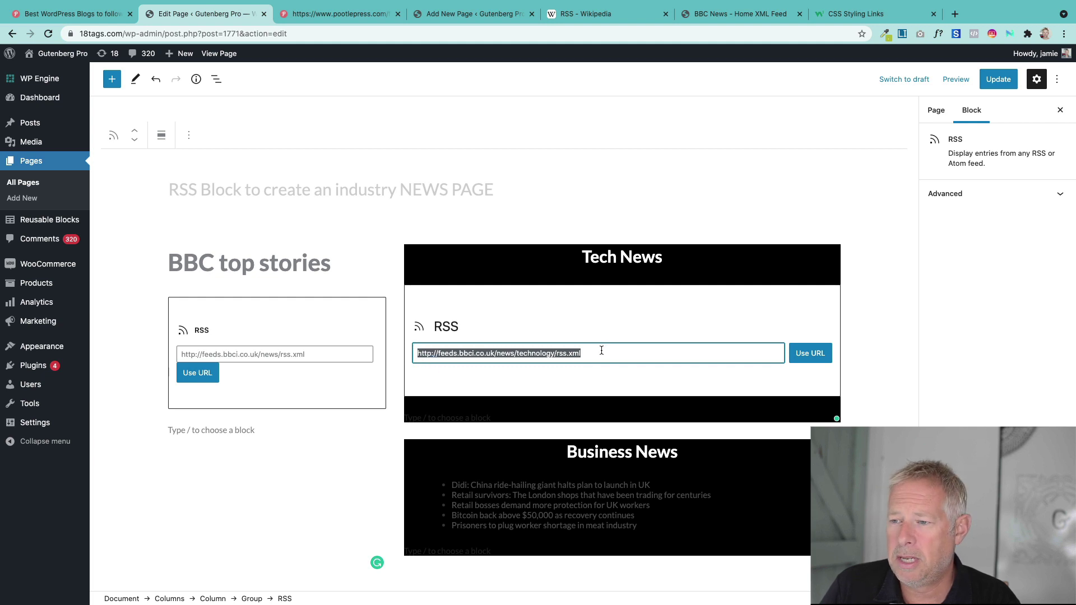
key("ctrl+x")
key("ctrl+z")
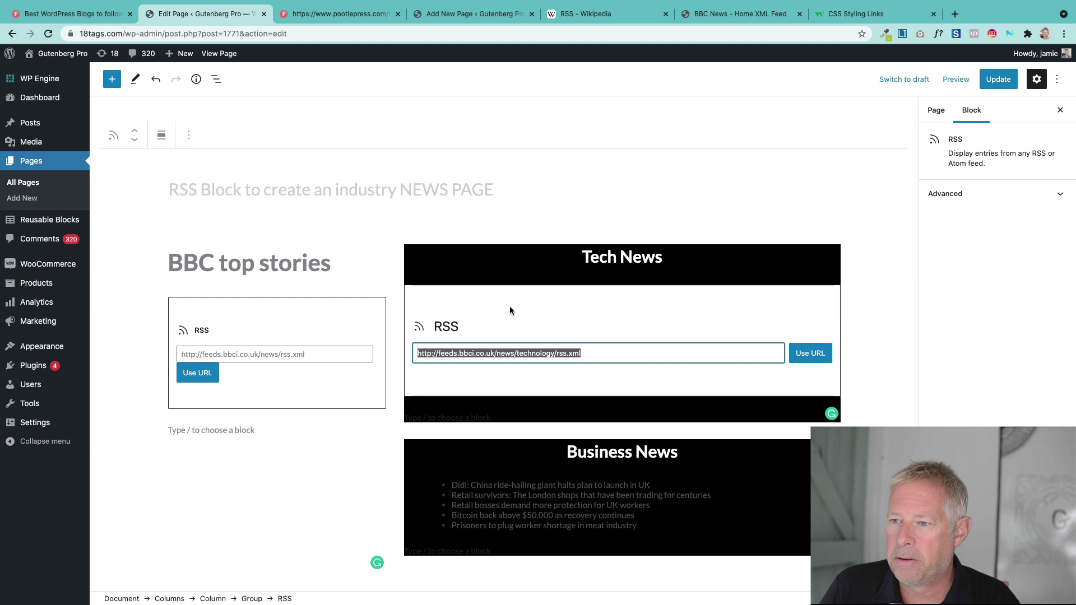
left_click(510, 310)
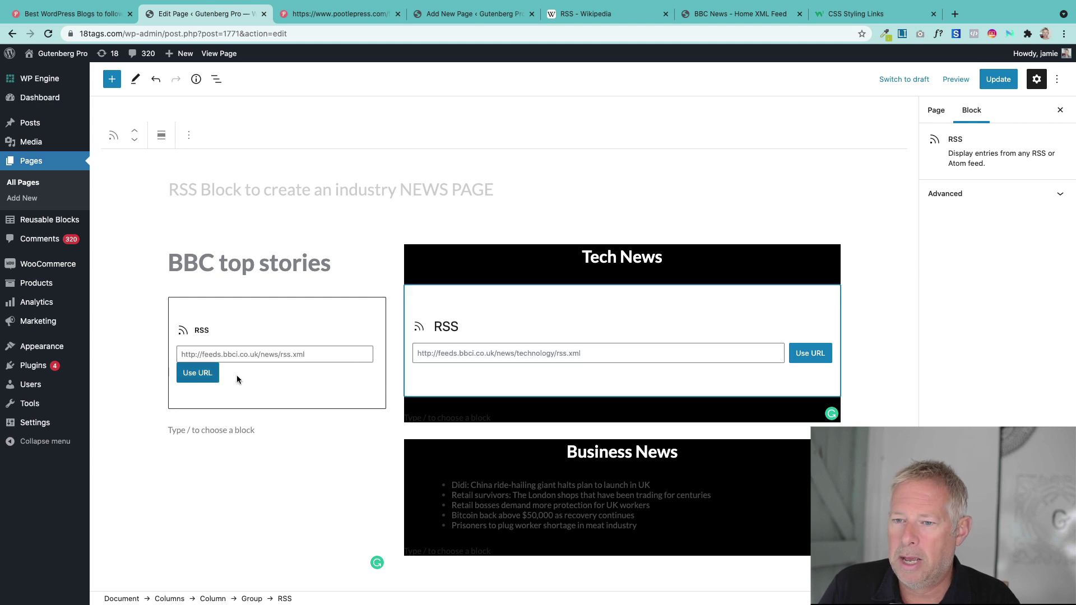
left_click(811, 353)
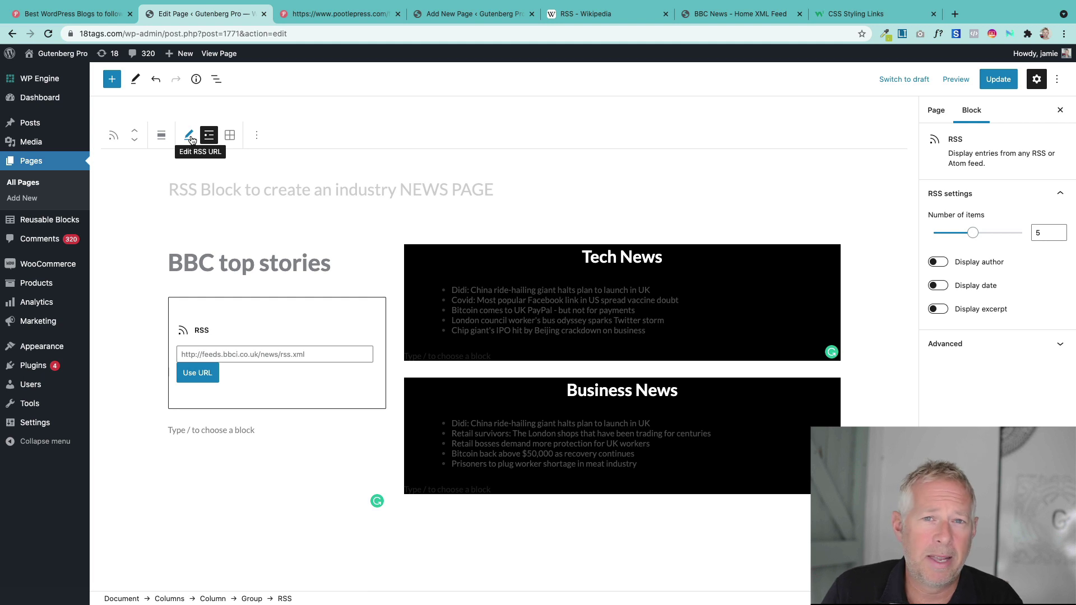
left_click(302, 415)
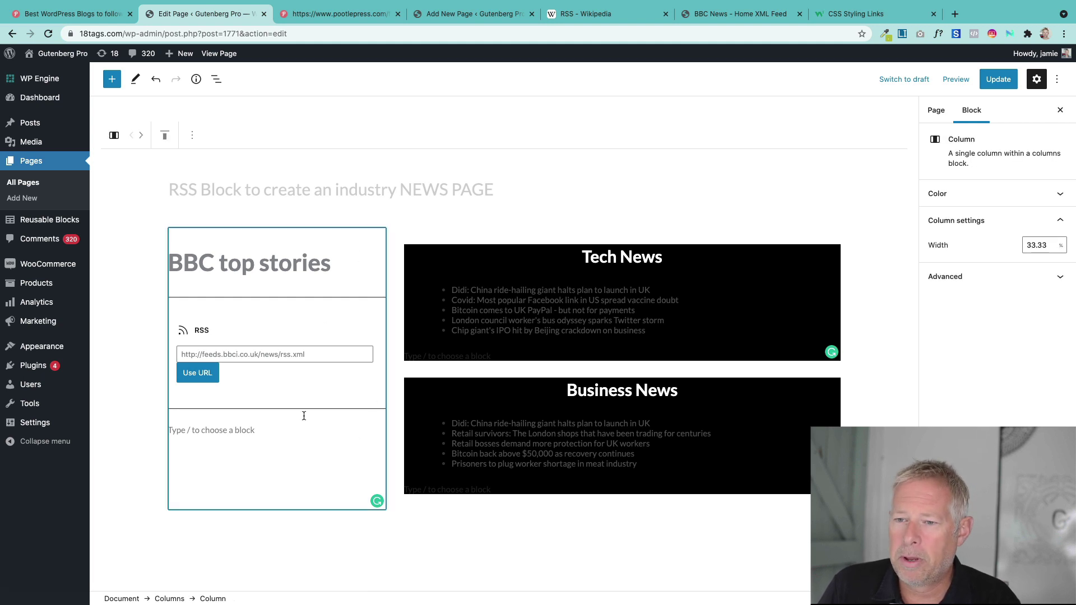
left_click(216, 376)
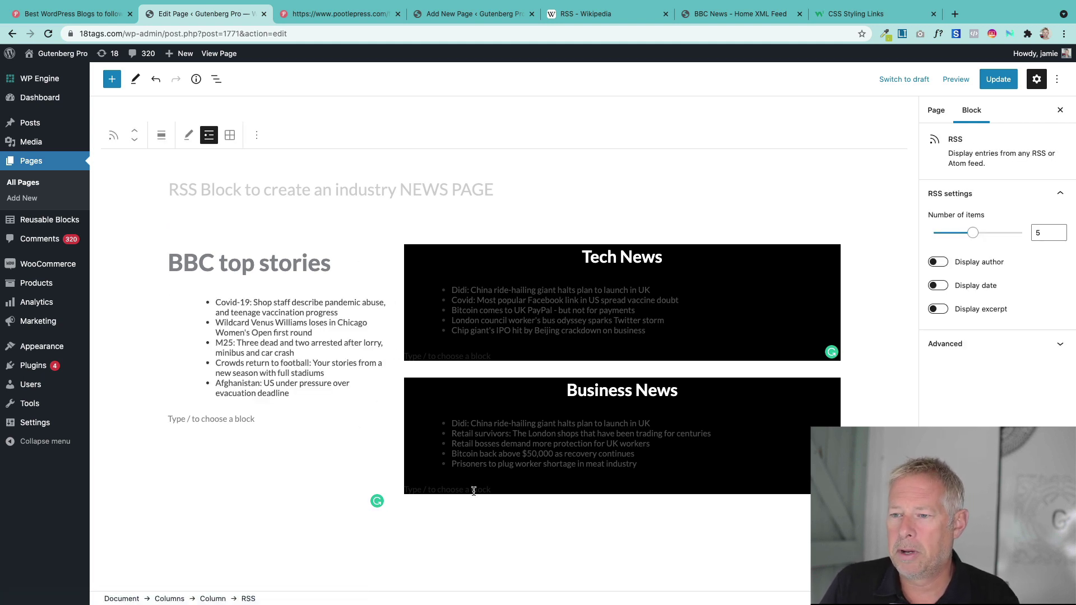
Insert a 33/66 Columns block below the page title using /columns.
left_click(495, 194)
key("Return")
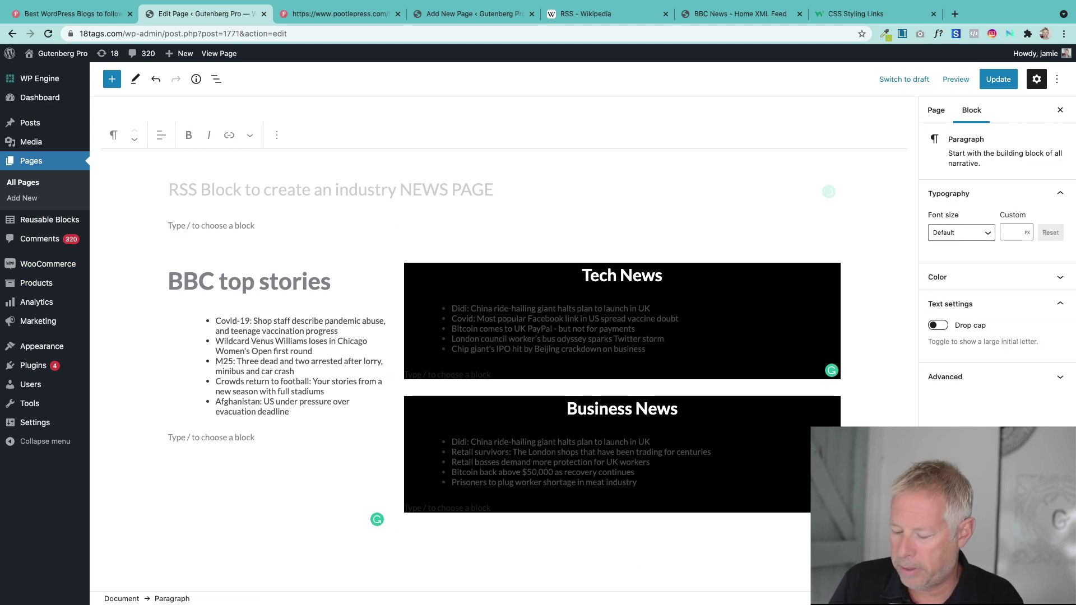
type("/COLU")
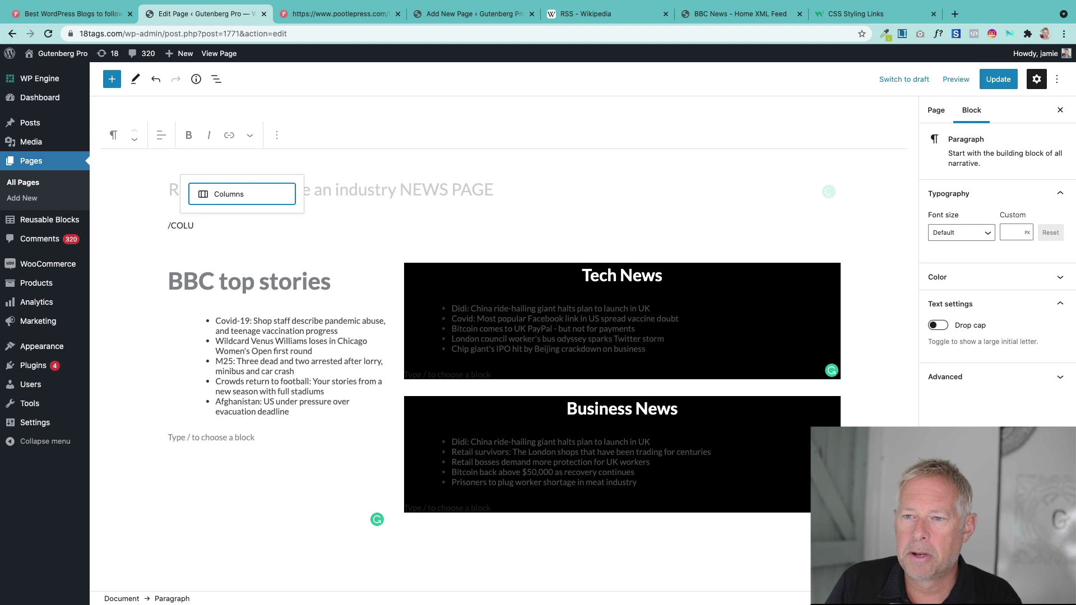
key("Return")
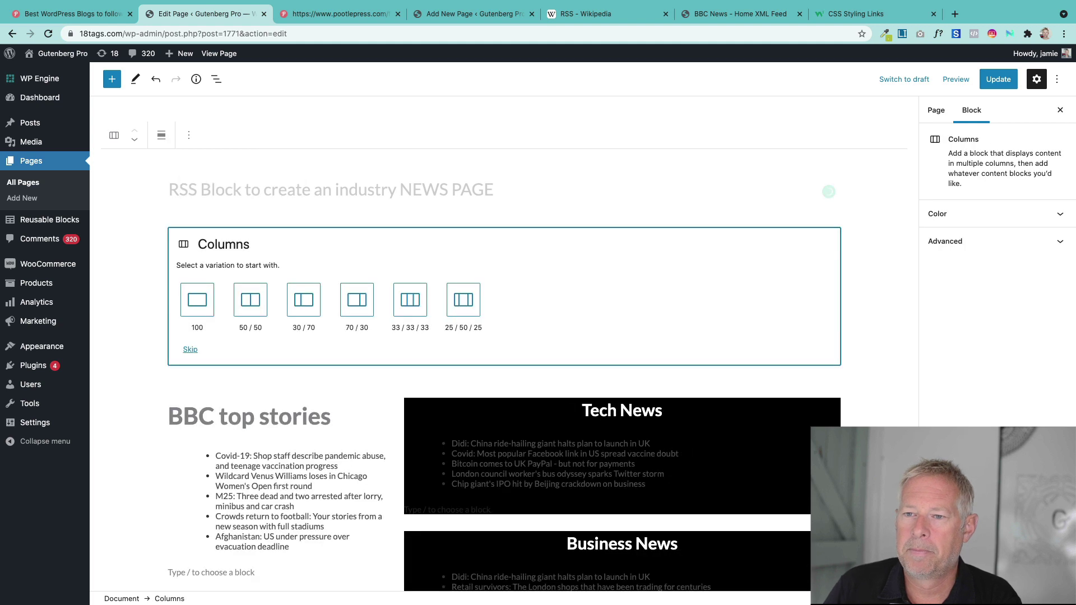
left_click(304, 301)
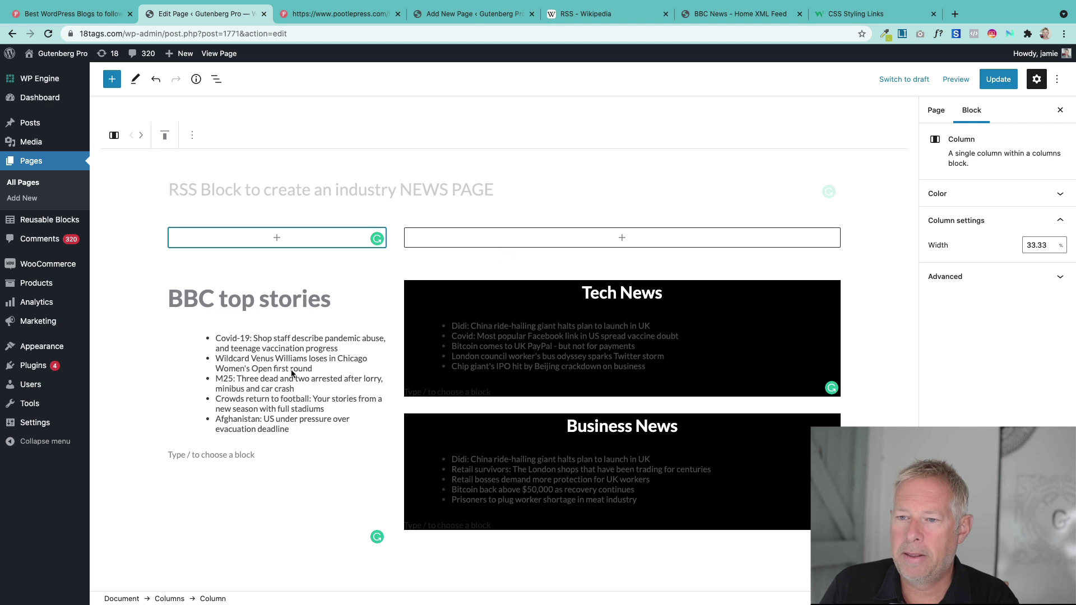
Add an RSS block in the left column using the BBC feed URL copied from the top stories block.
left_click(269, 345)
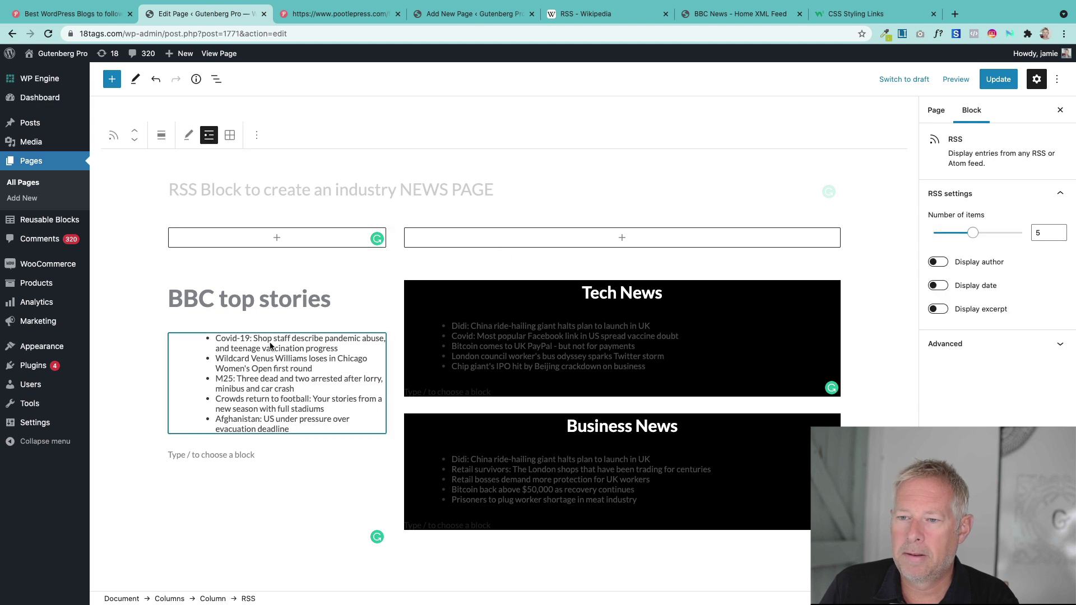
left_click(275, 238)
type("RSS")
left_click(214, 334)
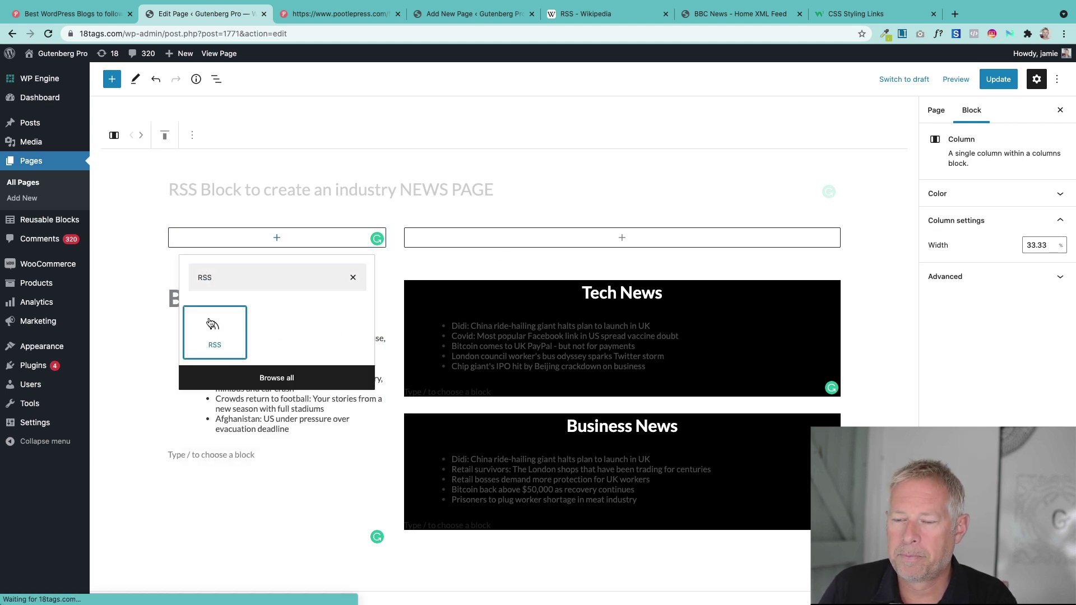
left_click(245, 471)
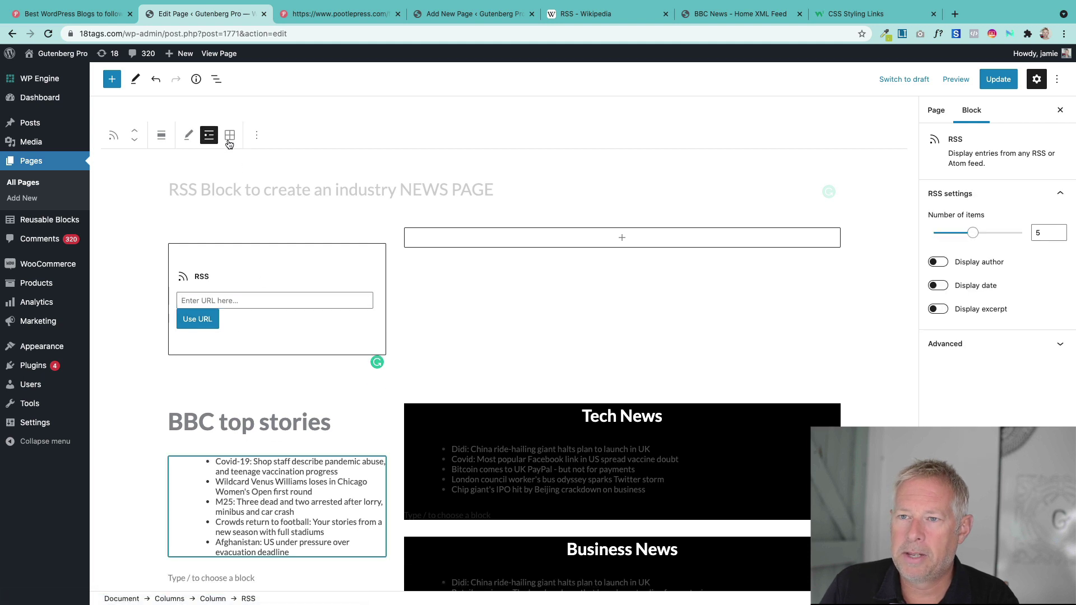
left_click(186, 136)
left_click_drag(310, 511, 208, 492)
key("ctrl+c")
left_click(240, 298)
key("ctrl+v")
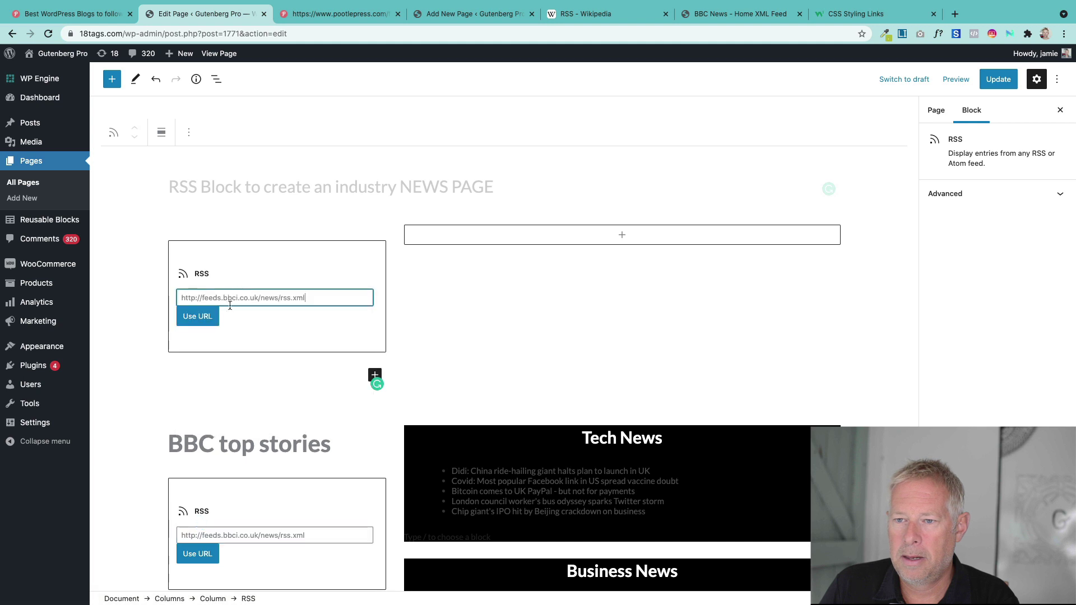
left_click(197, 317)
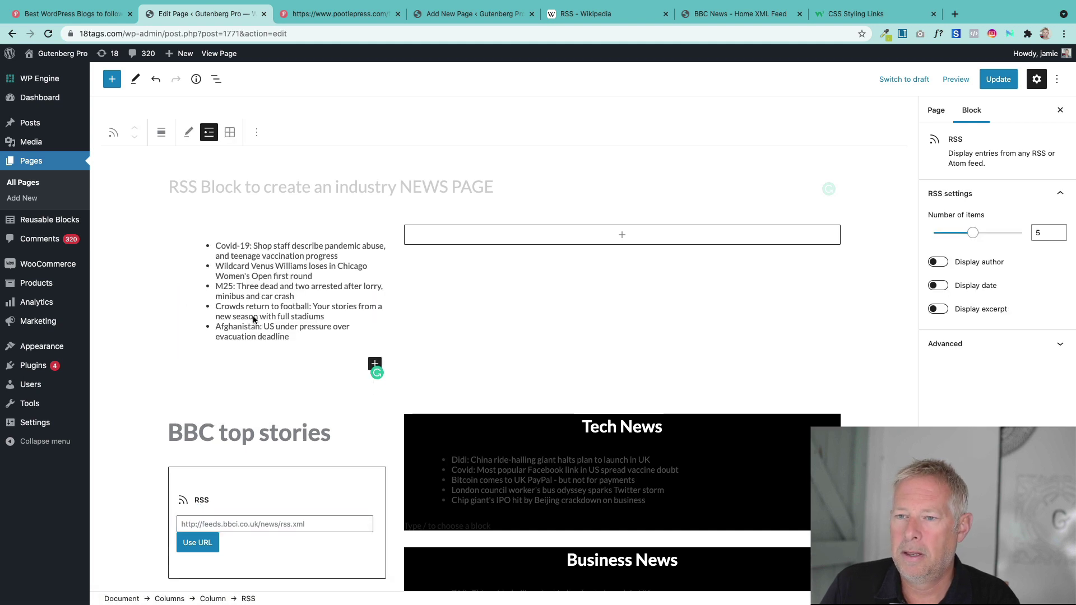
Add a 'BBC' heading and move it above the BBC headlines in the narrow column.
left_click(240, 388)
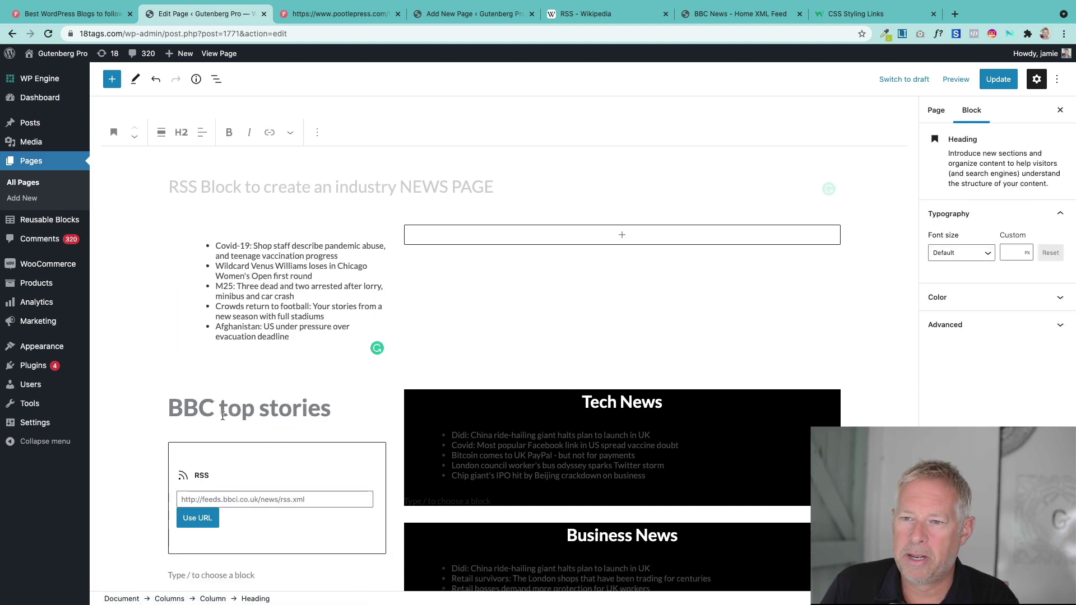
left_click(298, 335)
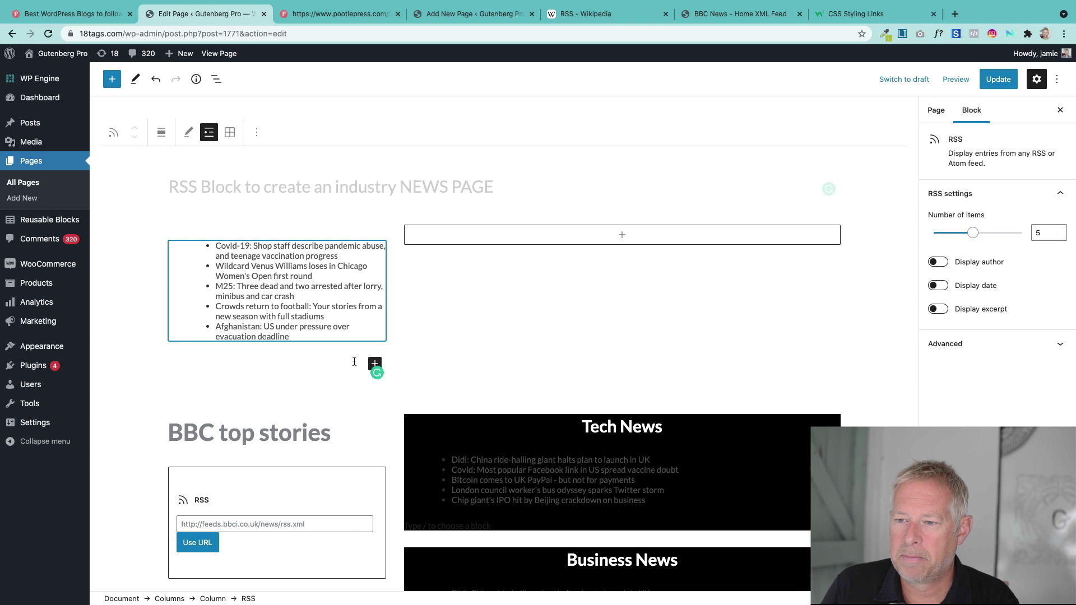
left_click(372, 364)
type("HEAD")
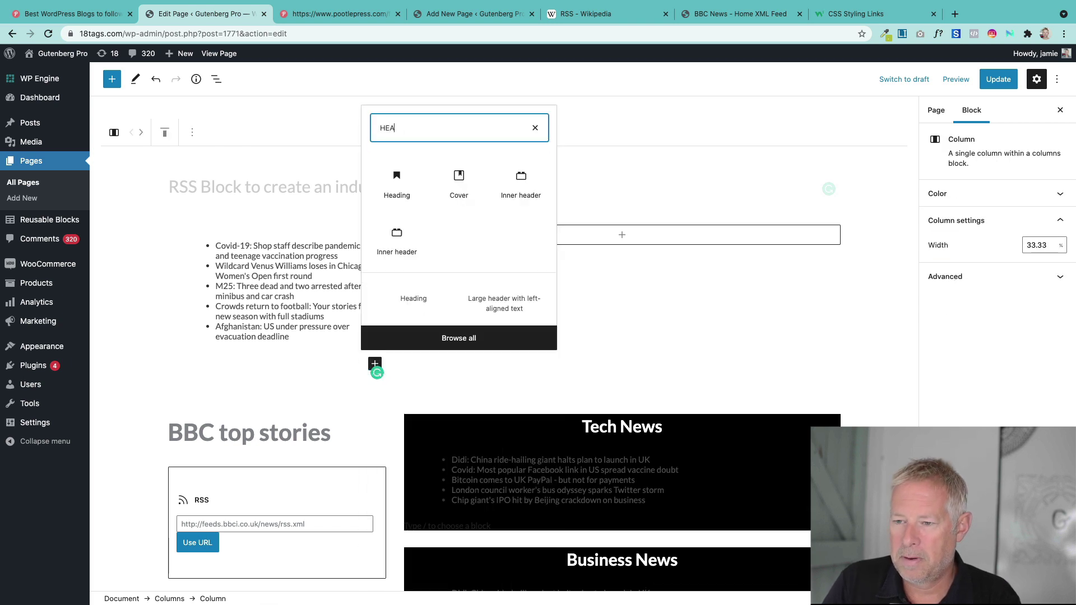
left_click(398, 185)
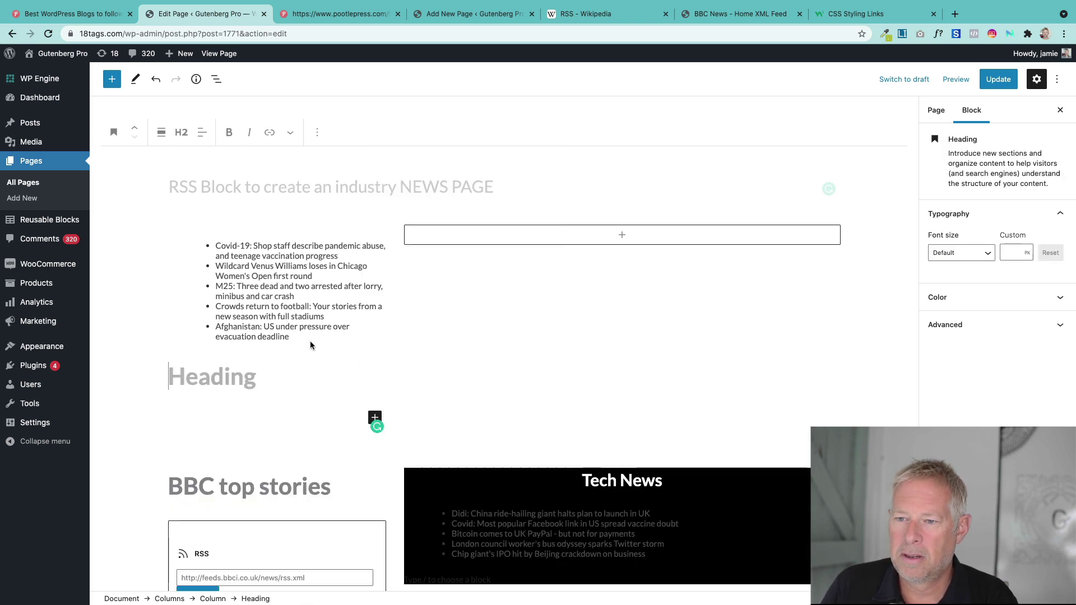
type("b")
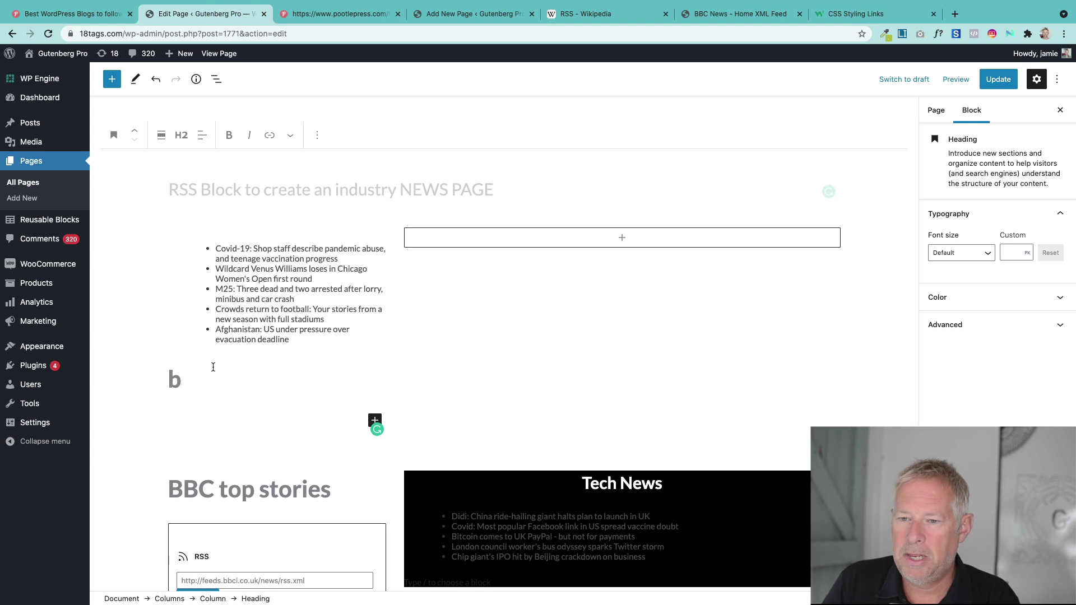
key("BackSpace")
type("BBC")
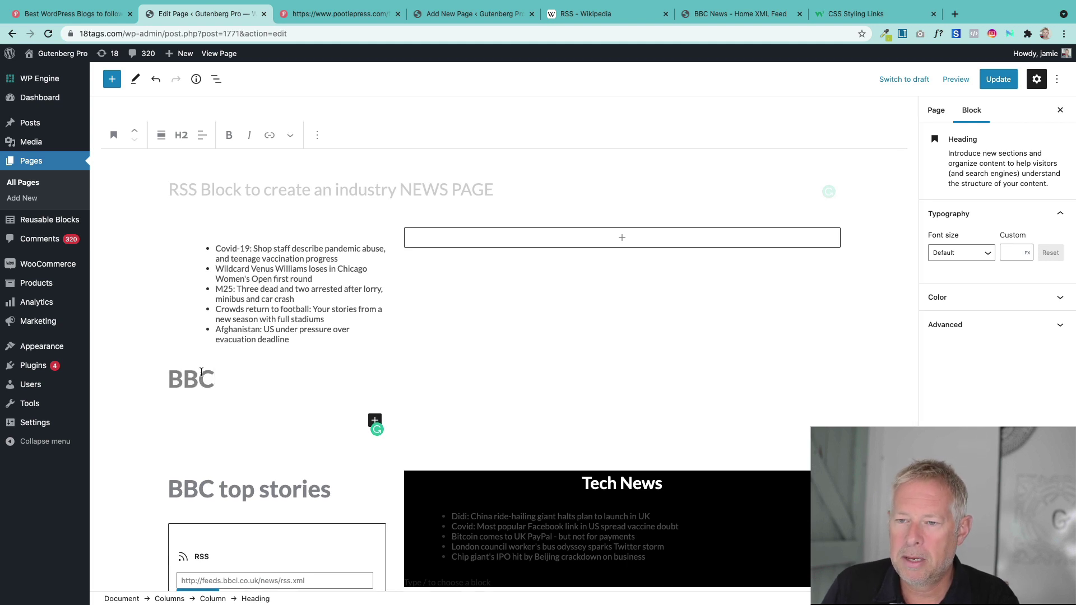
left_click(134, 131)
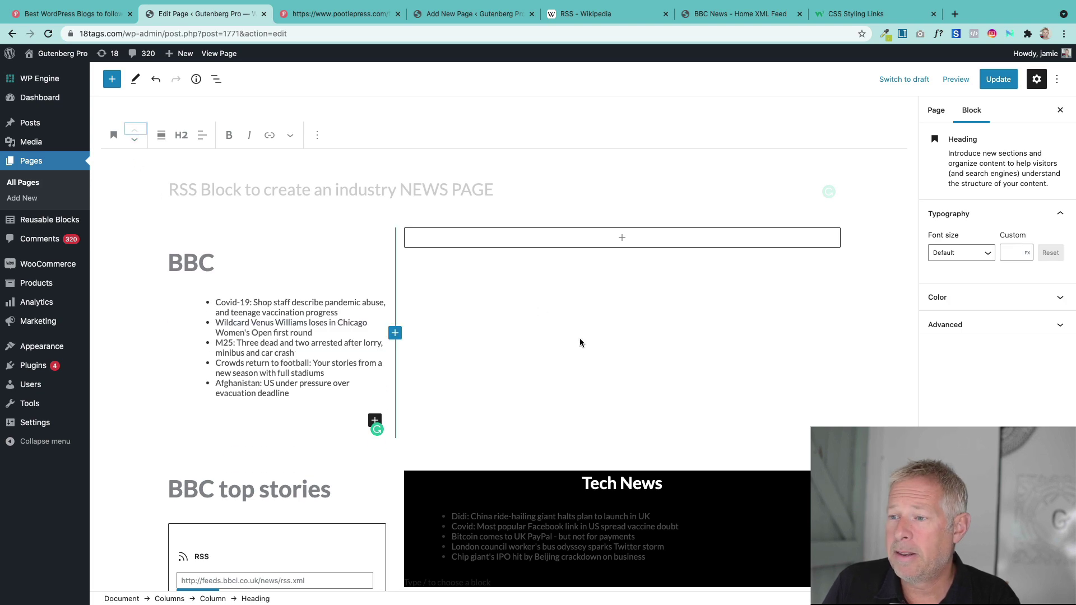
scroll(579, 343, "down", 3)
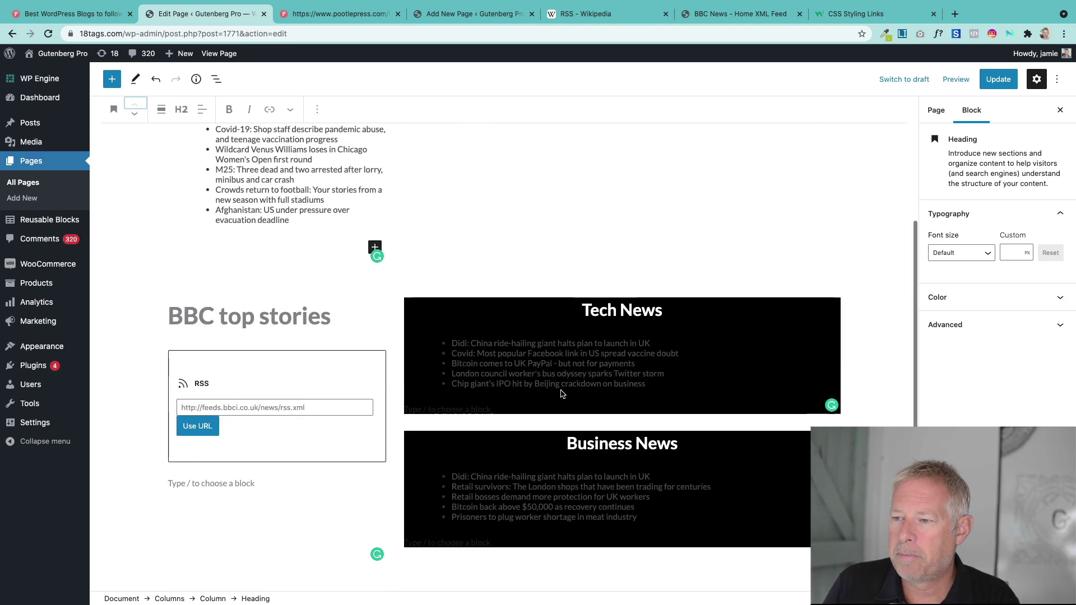
scroll(560, 393, "up", 3)
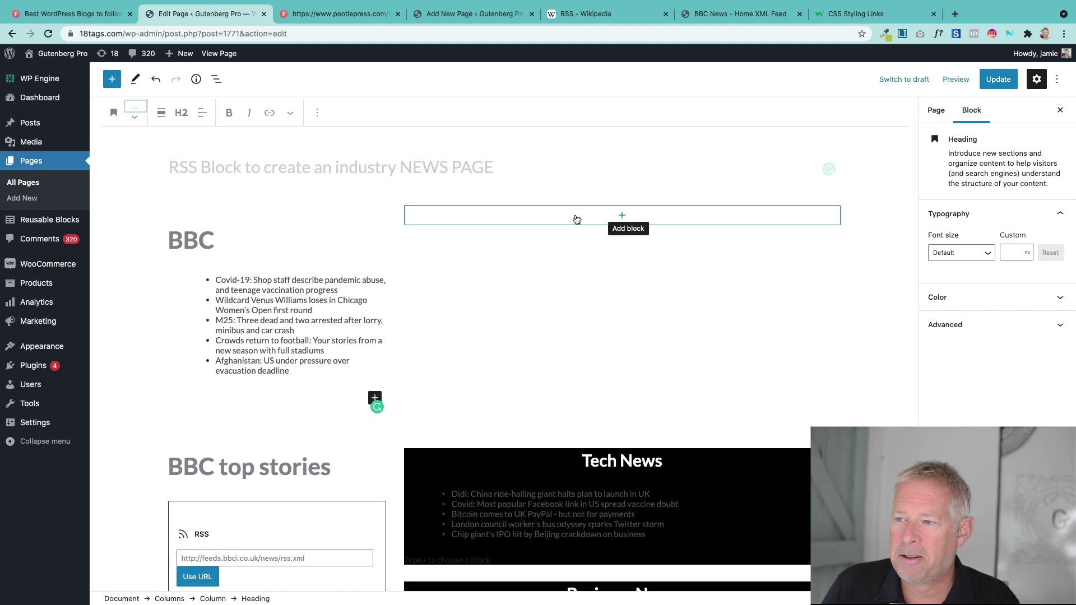
Add an RSS block in the empty wide column loaded with the BBC news feed URL.
left_click(577, 219)
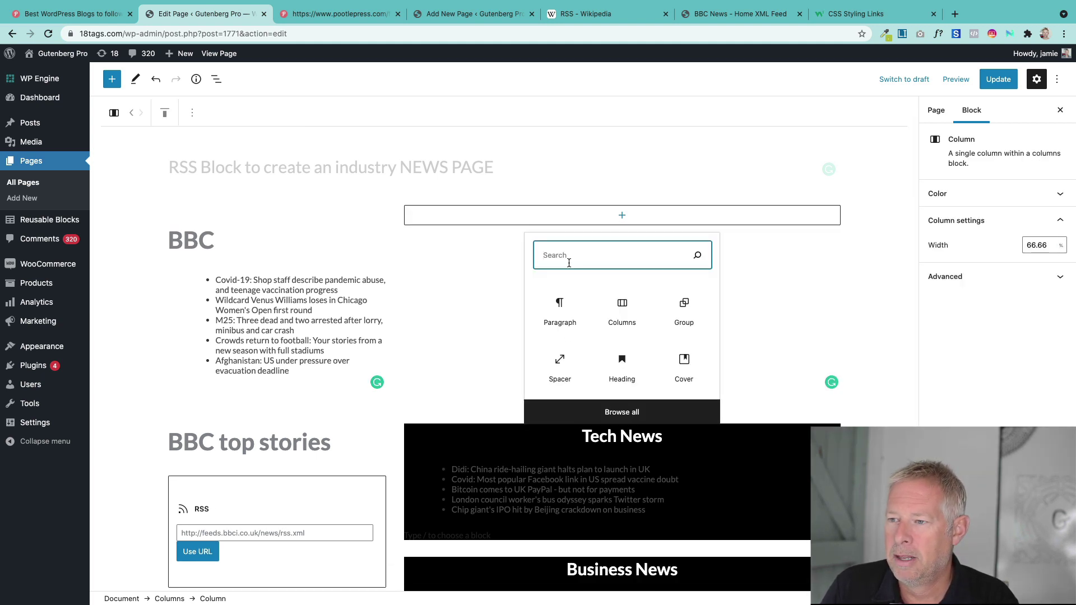
type("rss")
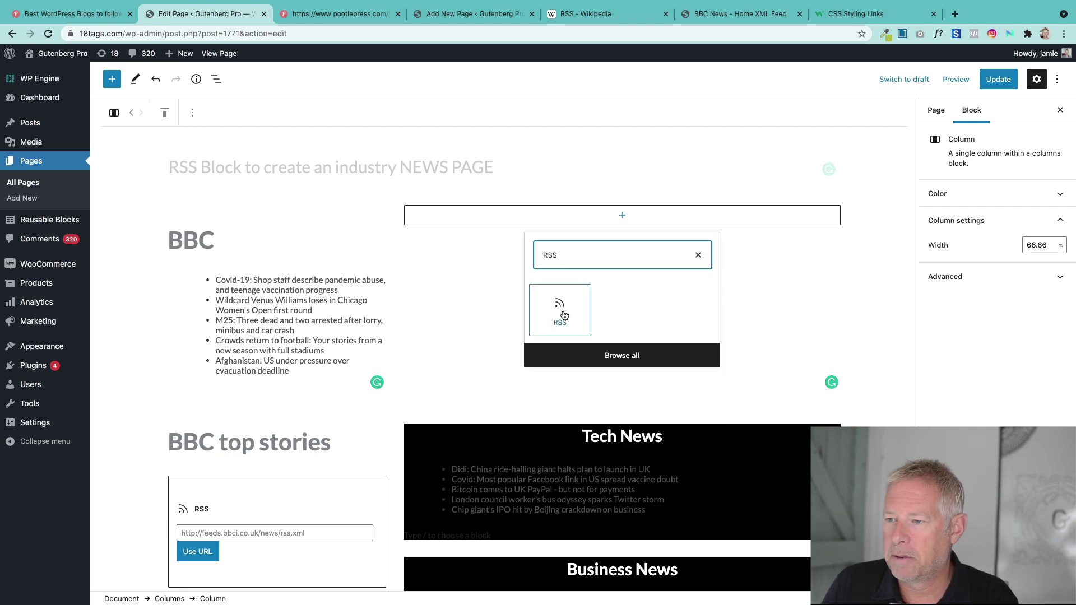
left_click(561, 307)
key("super+v")
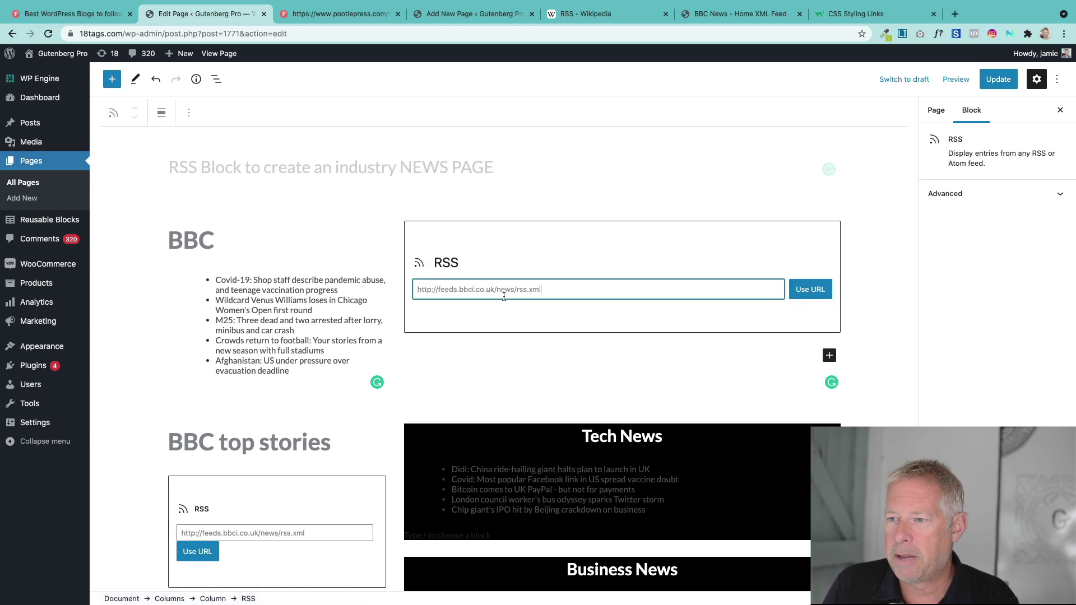
left_click(818, 291)
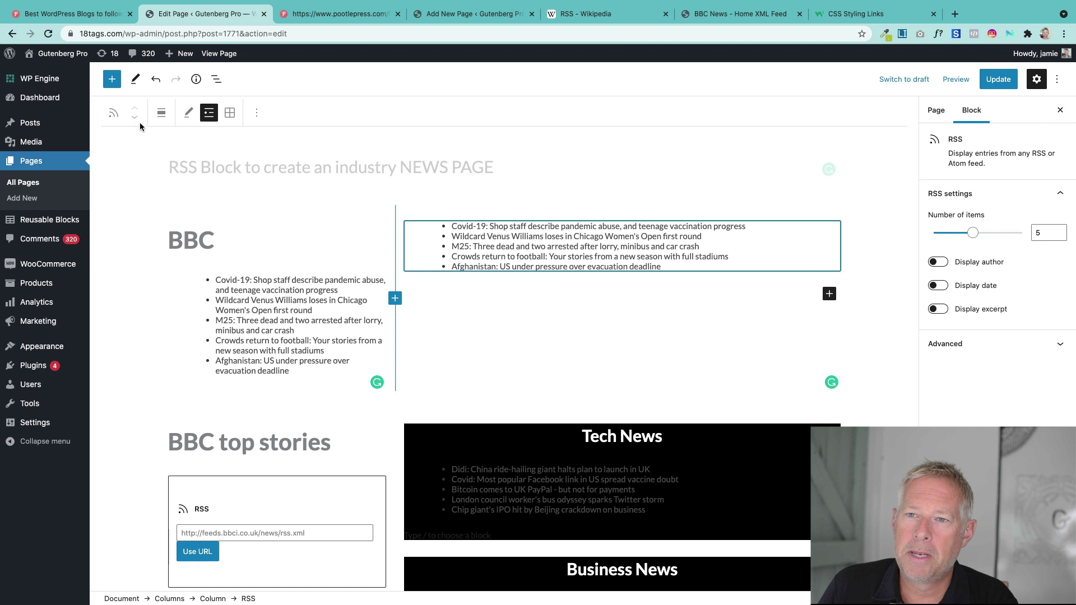
Wrap the BBC RSS block in a Group with a black background.
left_click(113, 116)
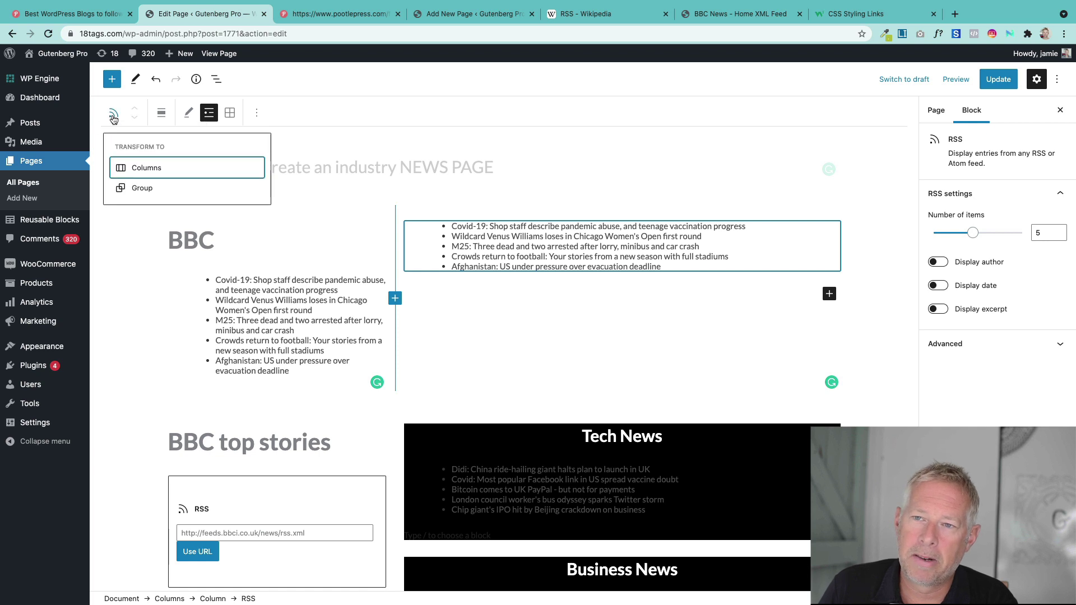
left_click(138, 188)
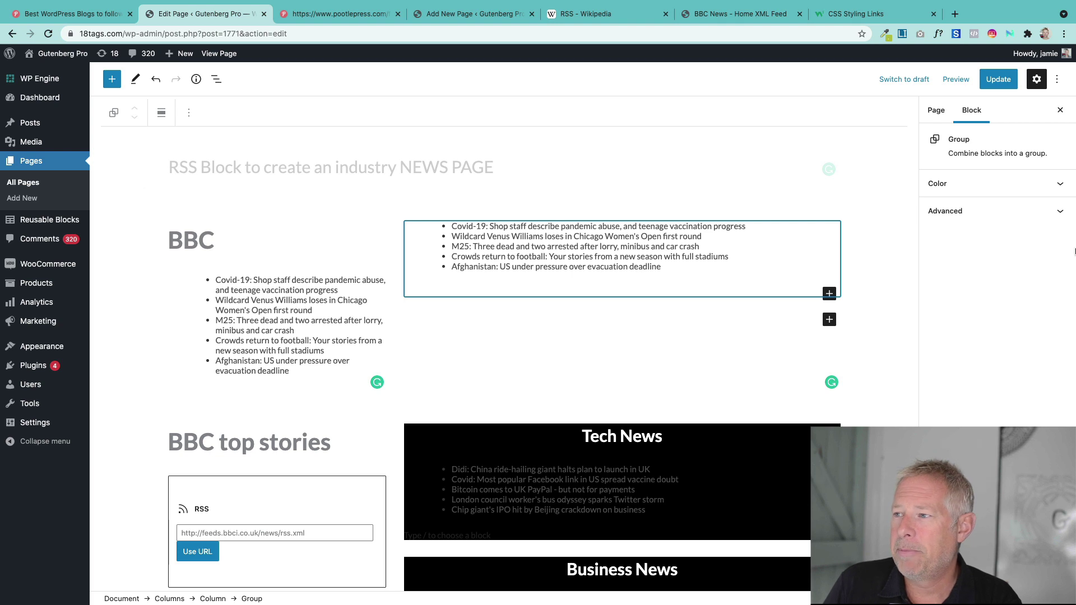
left_click(974, 183)
left_click(935, 333)
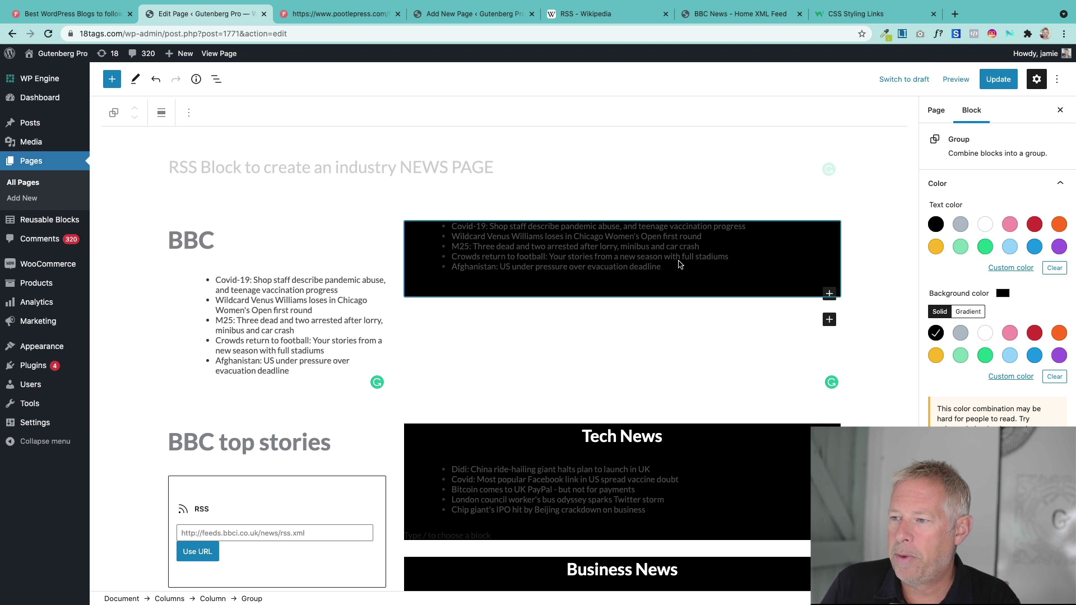
left_click(679, 282)
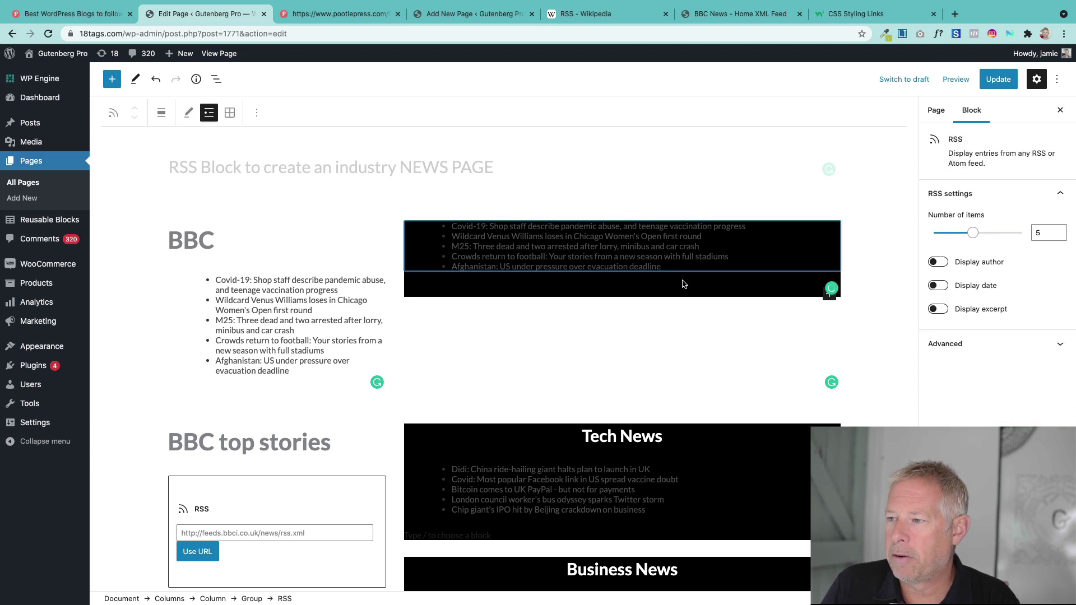
left_click(683, 284)
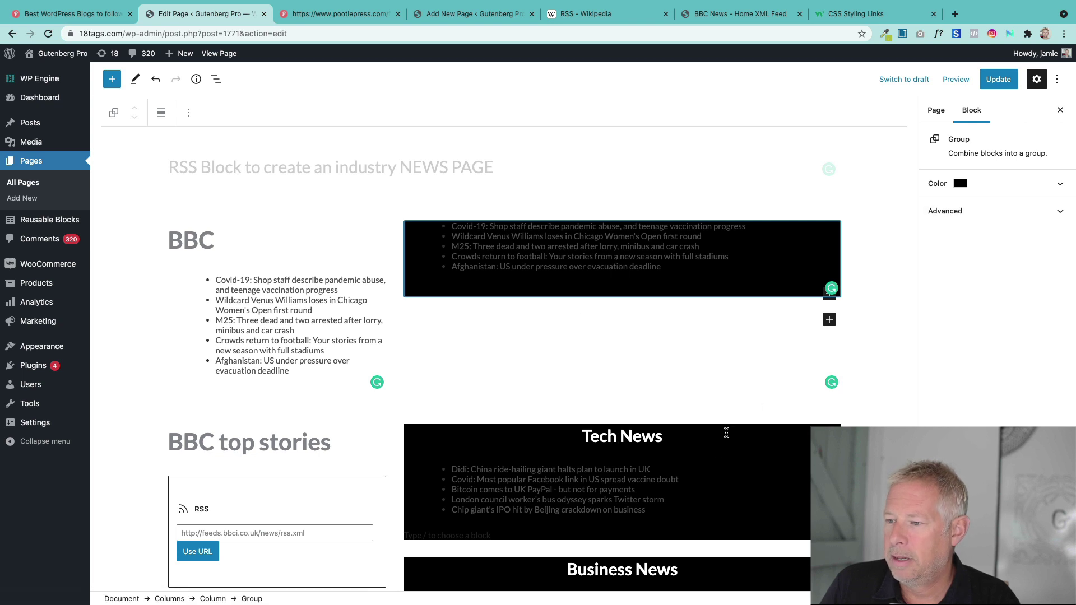
Check the Tech News feed's additional CSS class name 'rss'.
left_click(413, 531)
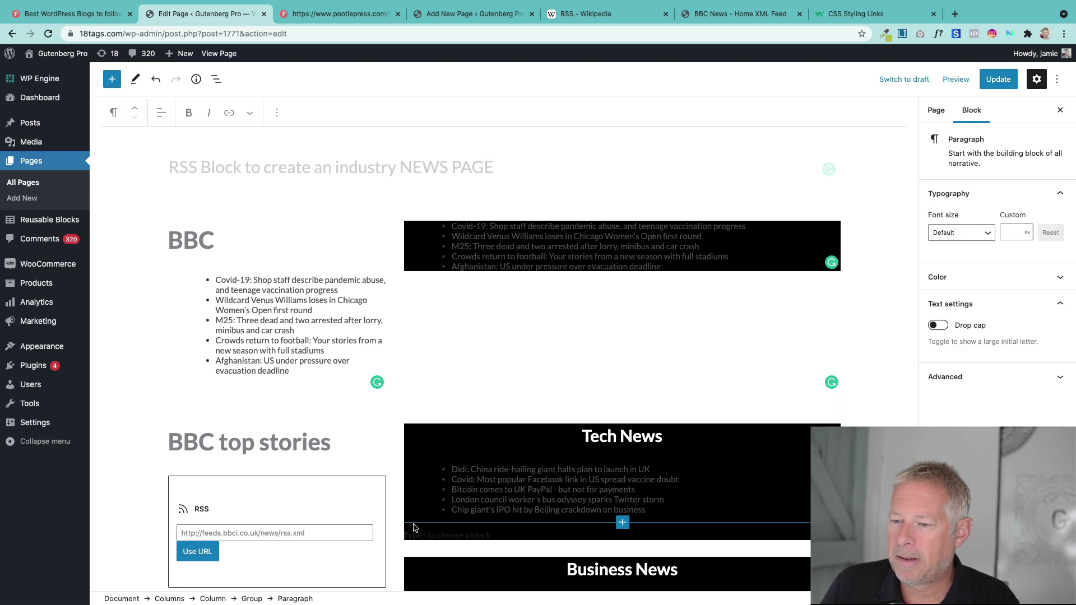
scroll(615, 360, "down", 3)
left_click(613, 358)
left_click(604, 357)
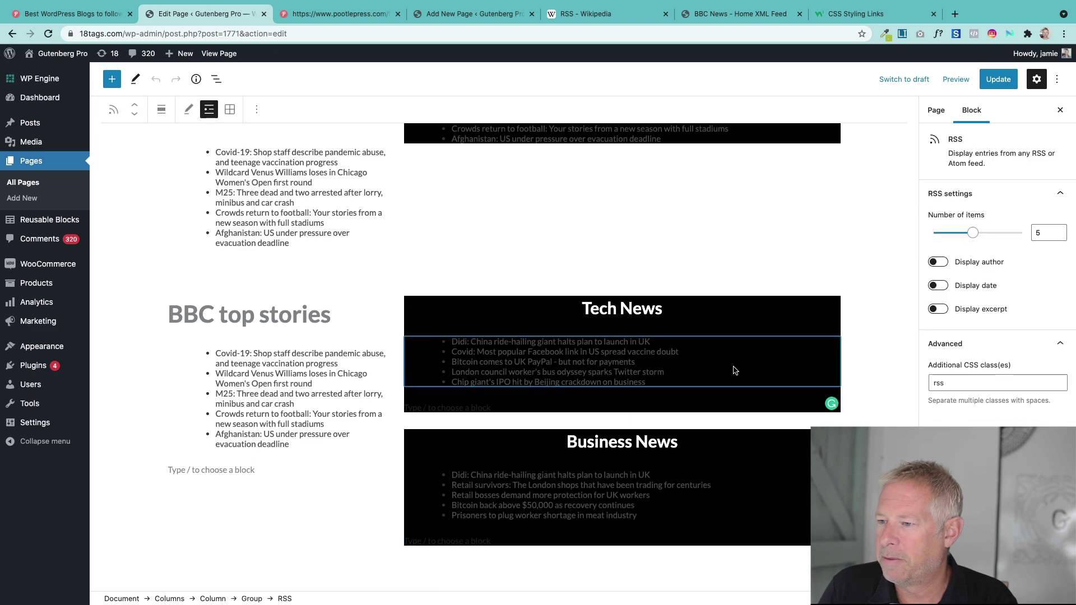
double_click(960, 383)
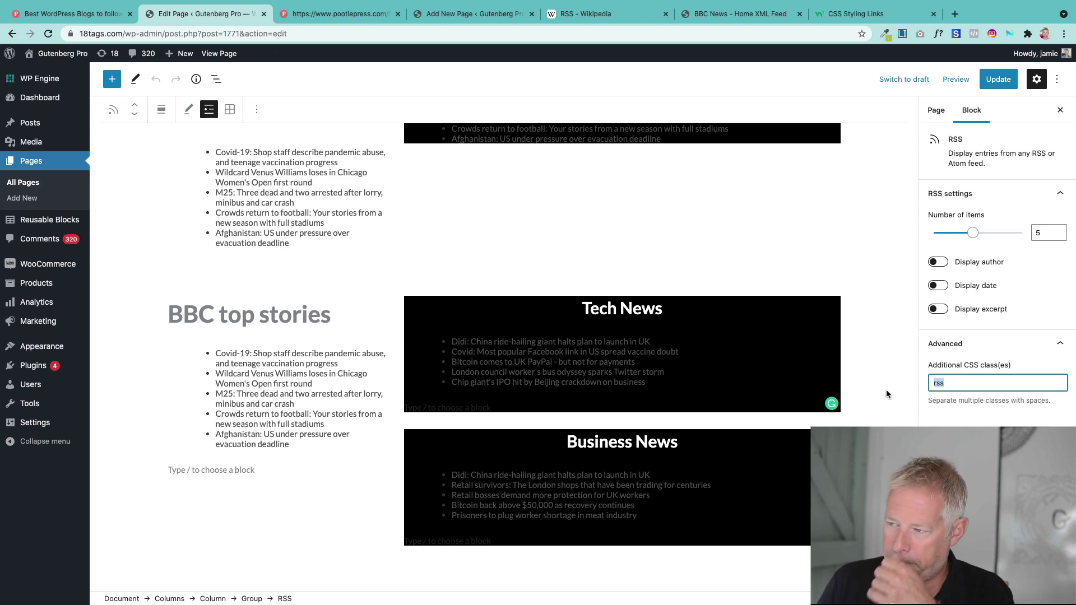
left_click(595, 359)
Edit the BBC feed's additional CSS class, clearing an uppercase 'RSS' entry to retype it.
scroll(661, 354, "up", 5)
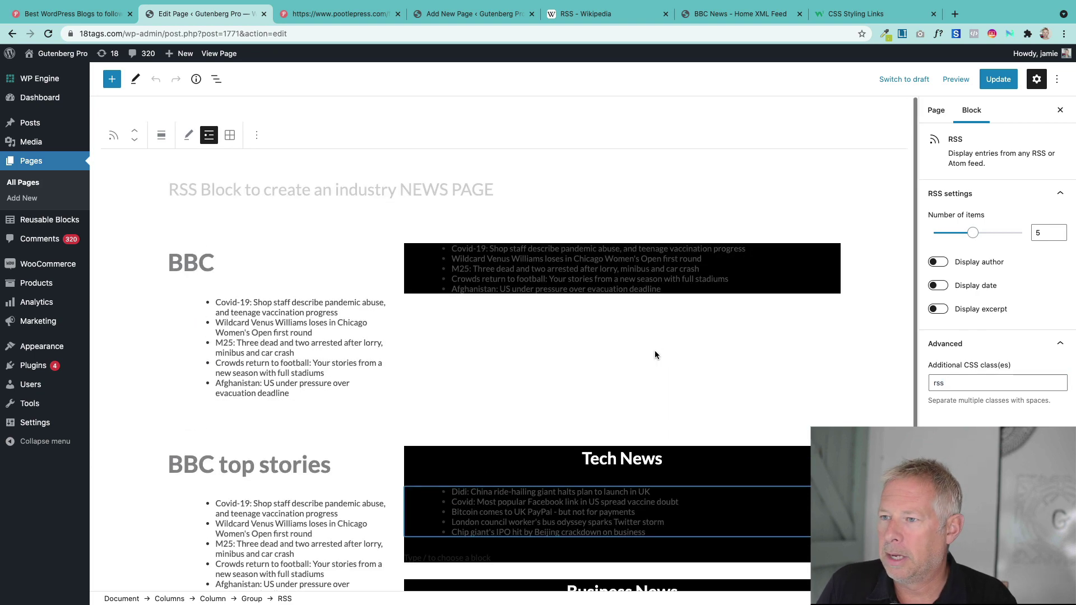
left_click(592, 280)
left_click(961, 382)
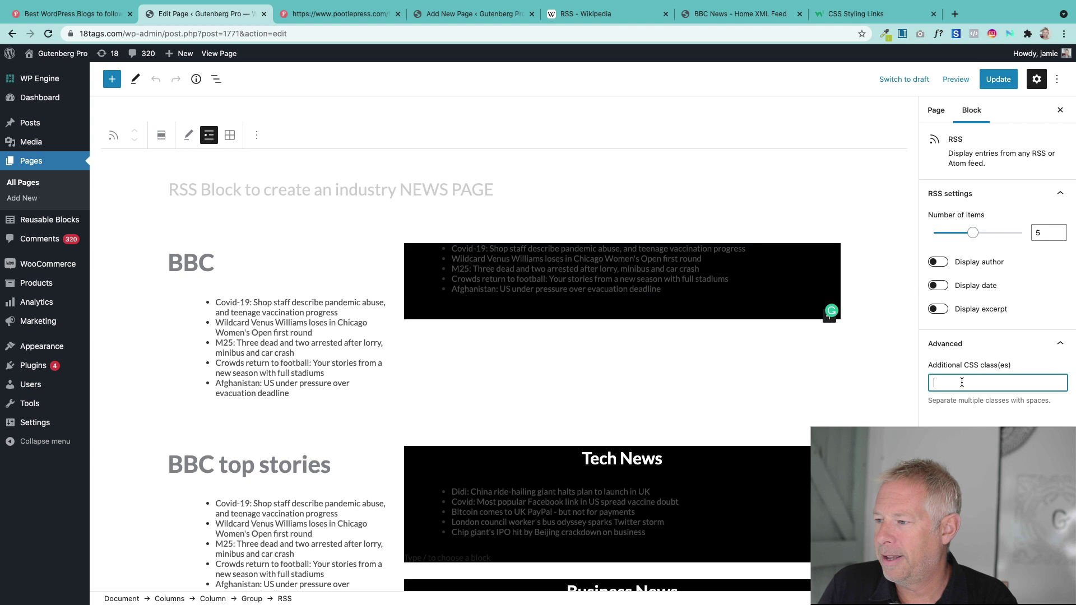
type("RSS")
key("BackSpace")
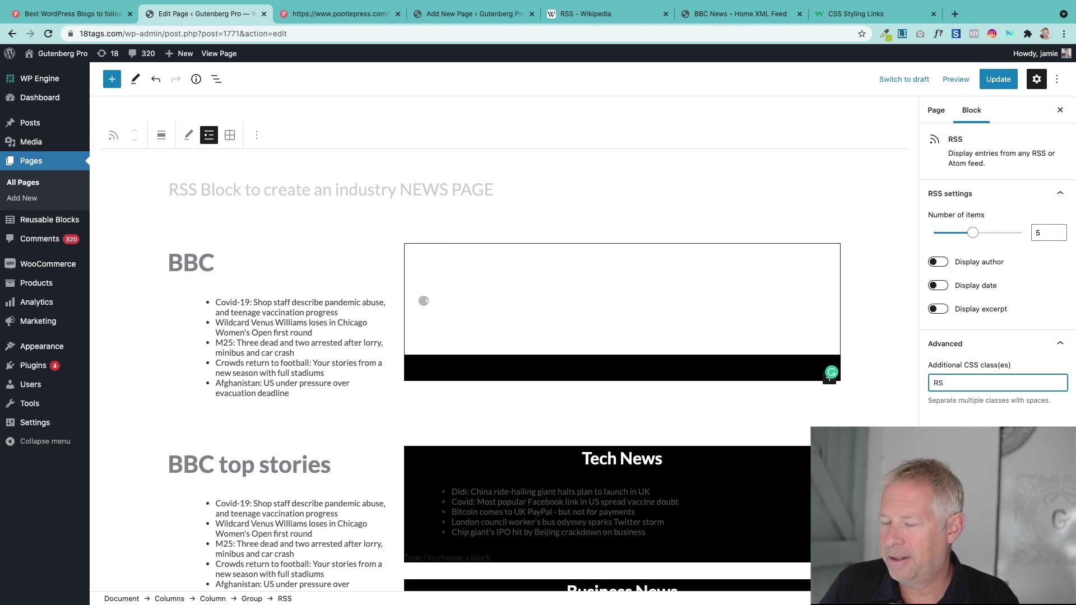
key("BackSpace")
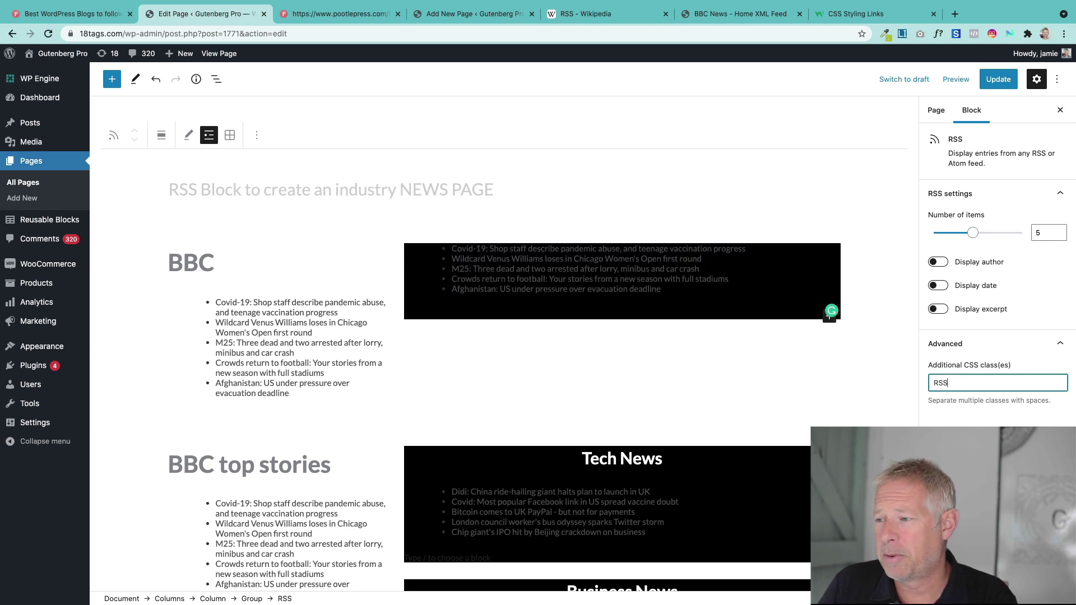
key("BackSpace")
key("BackSpace")
key("BackSpace")
Set the BBC feed's CSS class to 'rss', update the page, and open the Customizer.
type("rss")
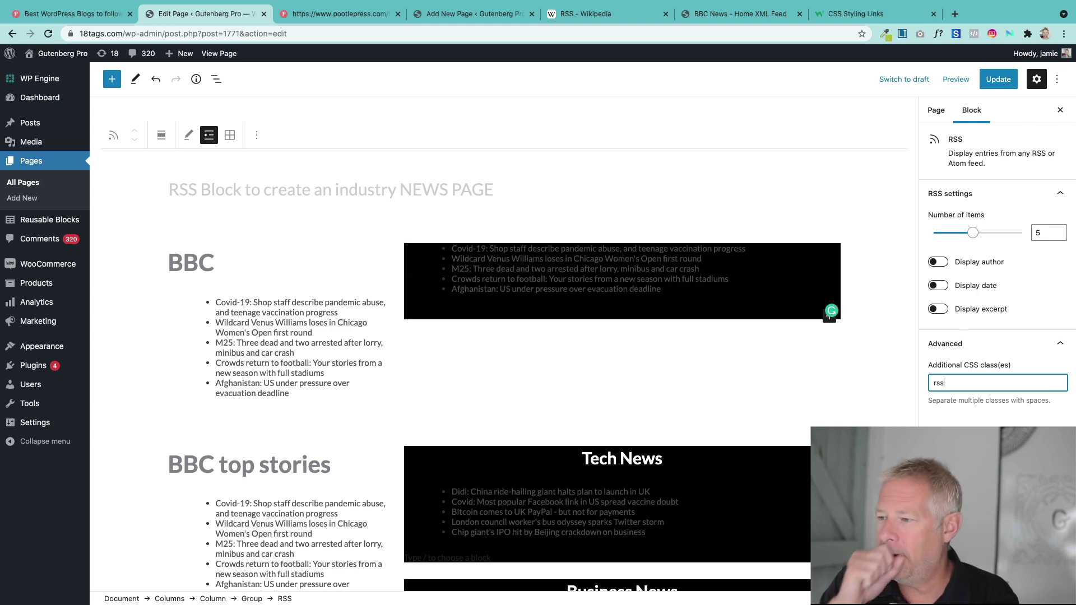
left_click(987, 75)
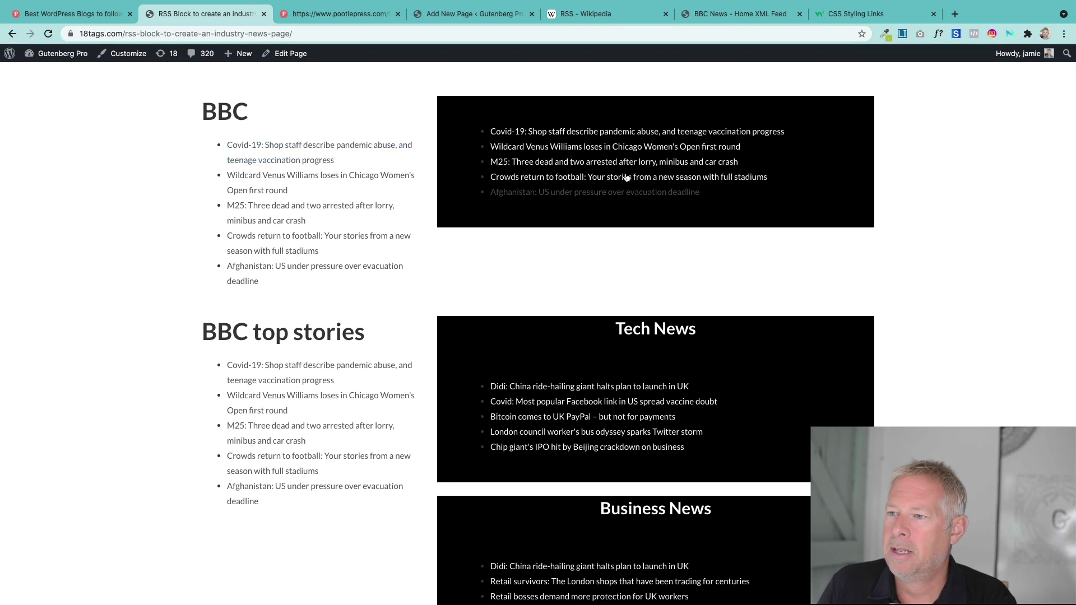
left_click(120, 54)
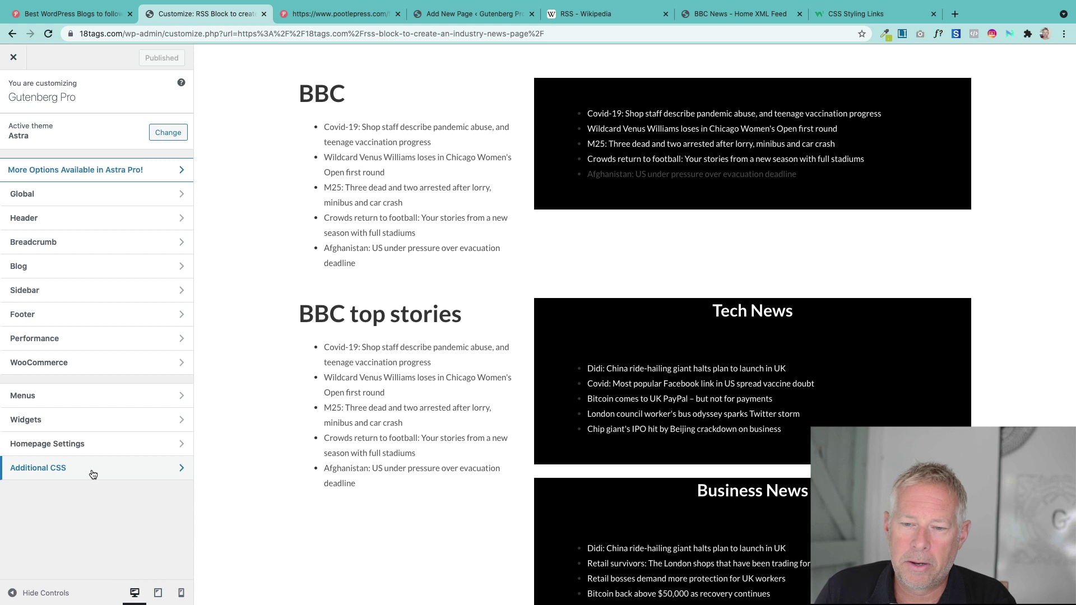
Review the .rss white-link and 50px padding rules in Additional CSS, then reload the page.
left_click(93, 475)
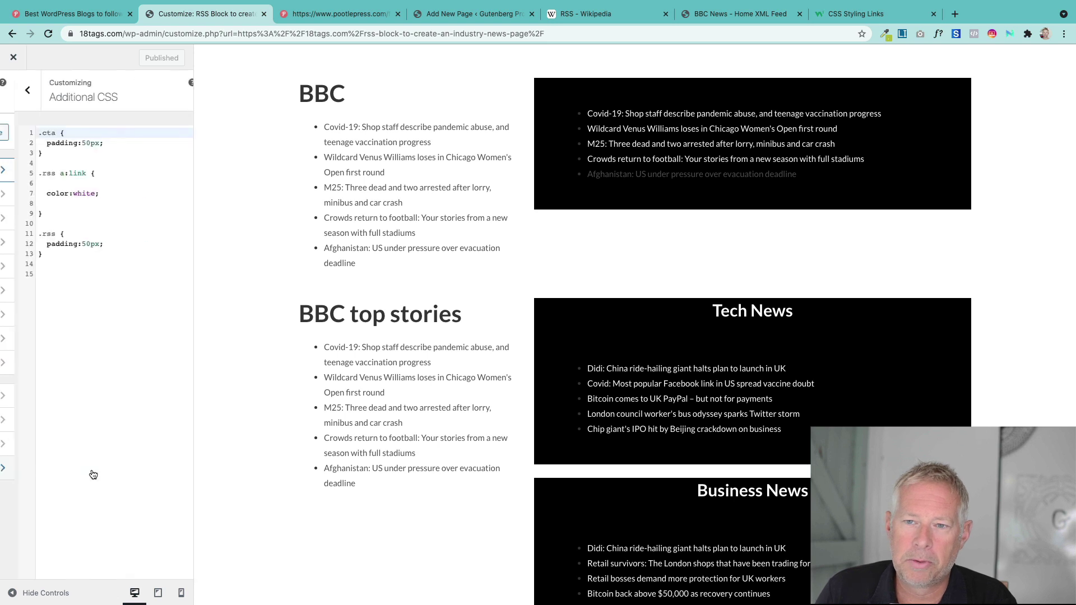
left_click_drag(39, 255, 25, 175)
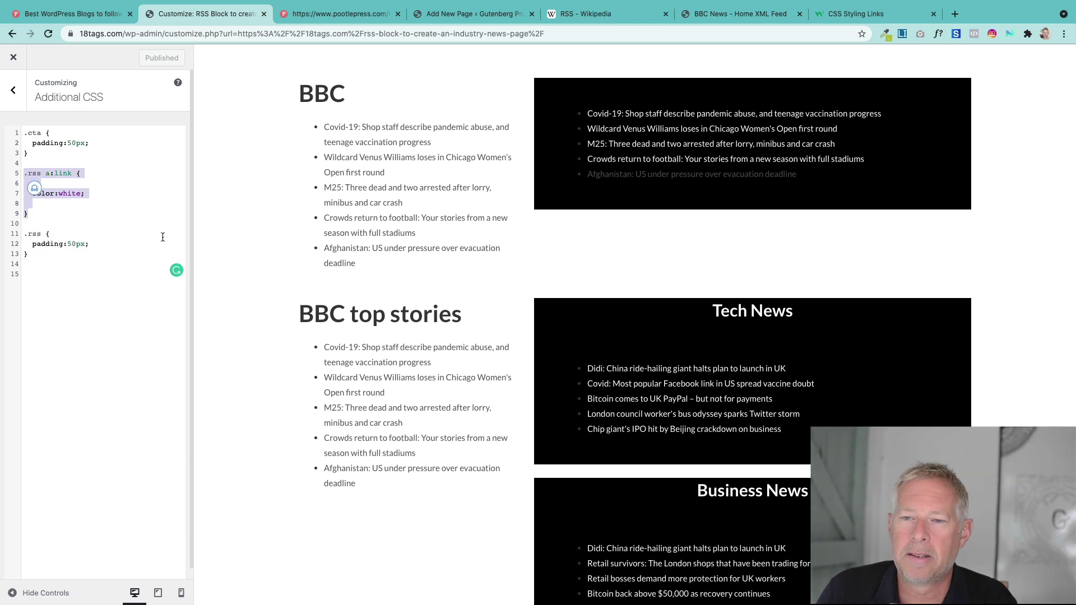
left_click(44, 256)
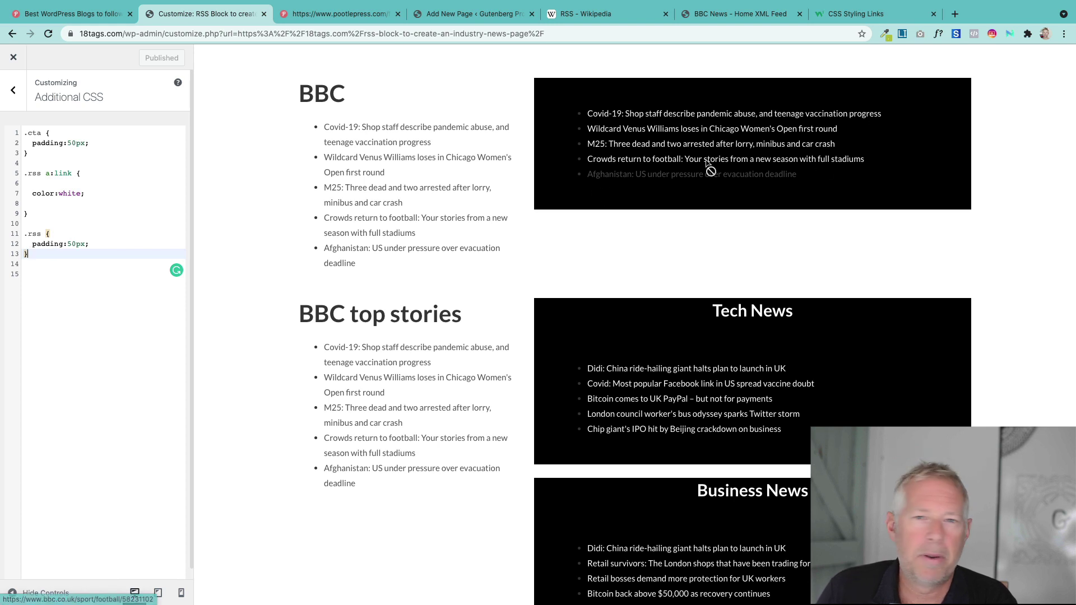
key("super+r")
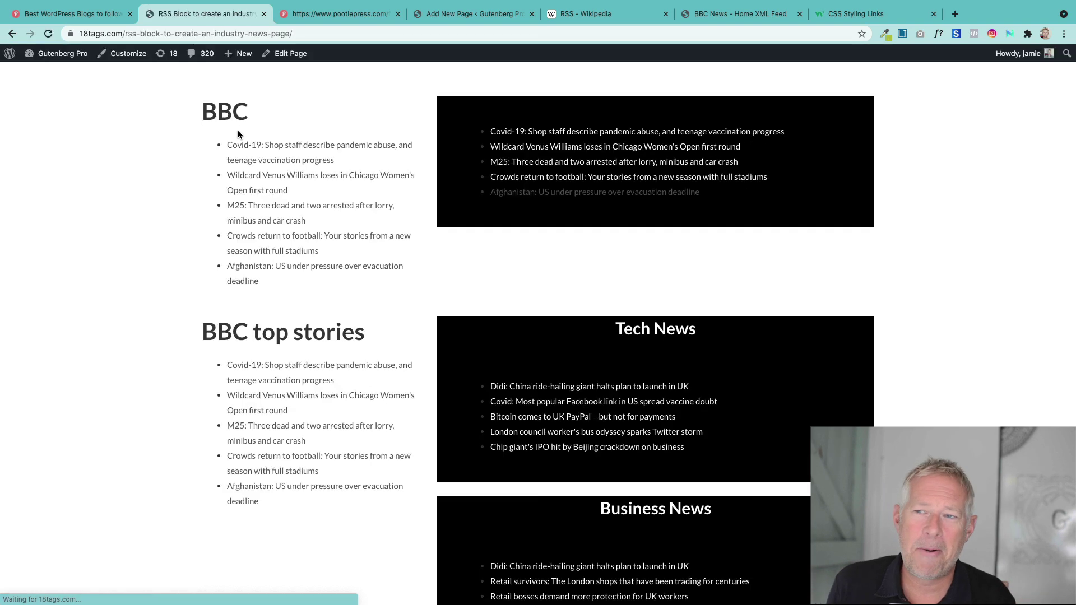
Scroll down the live page to check the Tech News and Business News boxes.
scroll(487, 353, "down", 3)
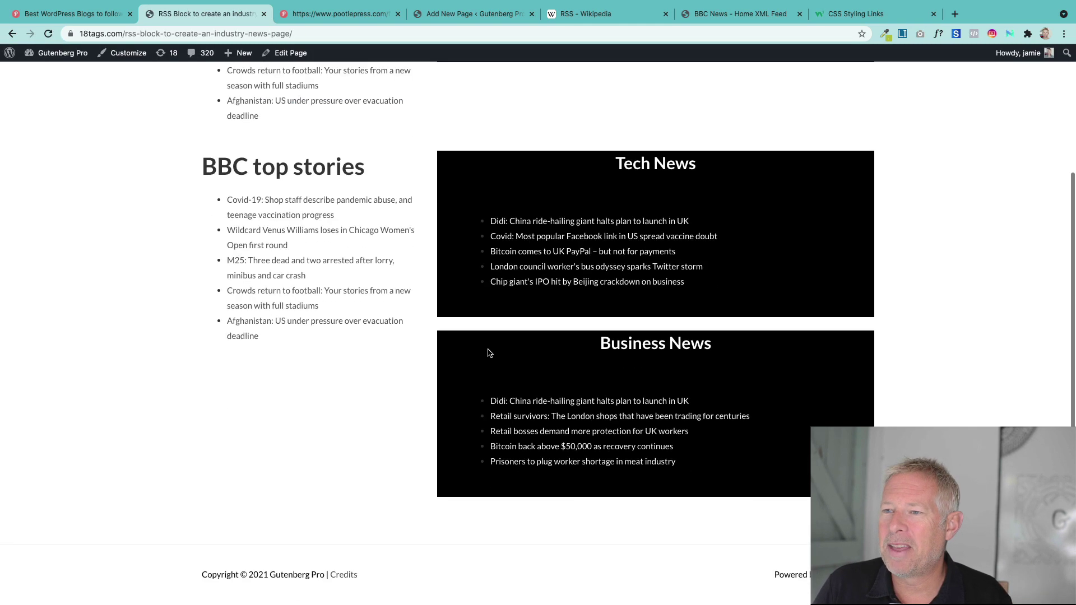